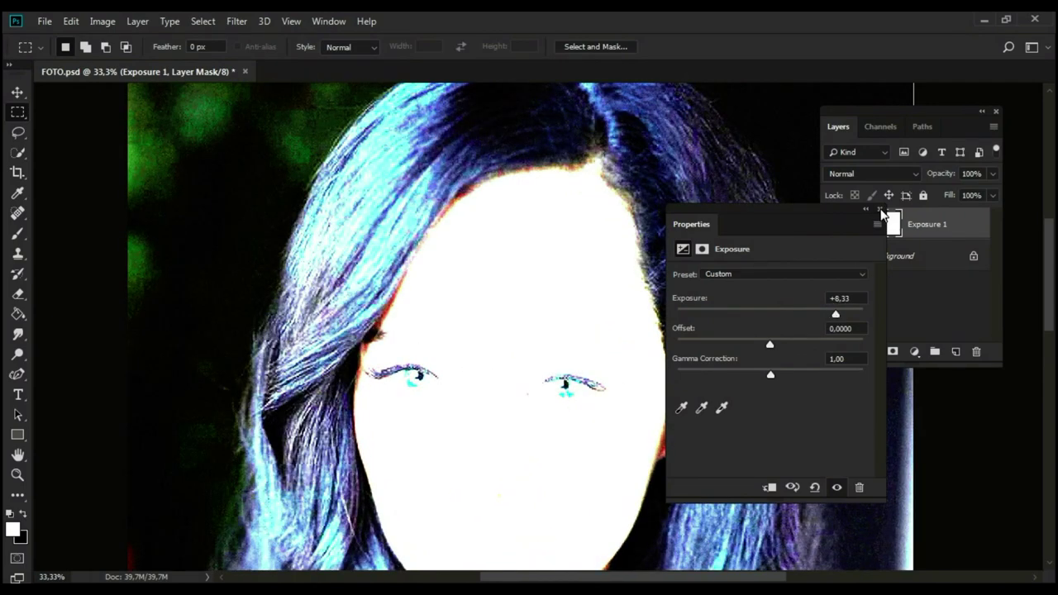
Trace the outer edge of the woman's hair with the Curvature Pen, going over the head and down both sides
left_click(880, 211)
right_click(18, 374)
left_click(81, 405)
scroll(261, 380, "down", 3)
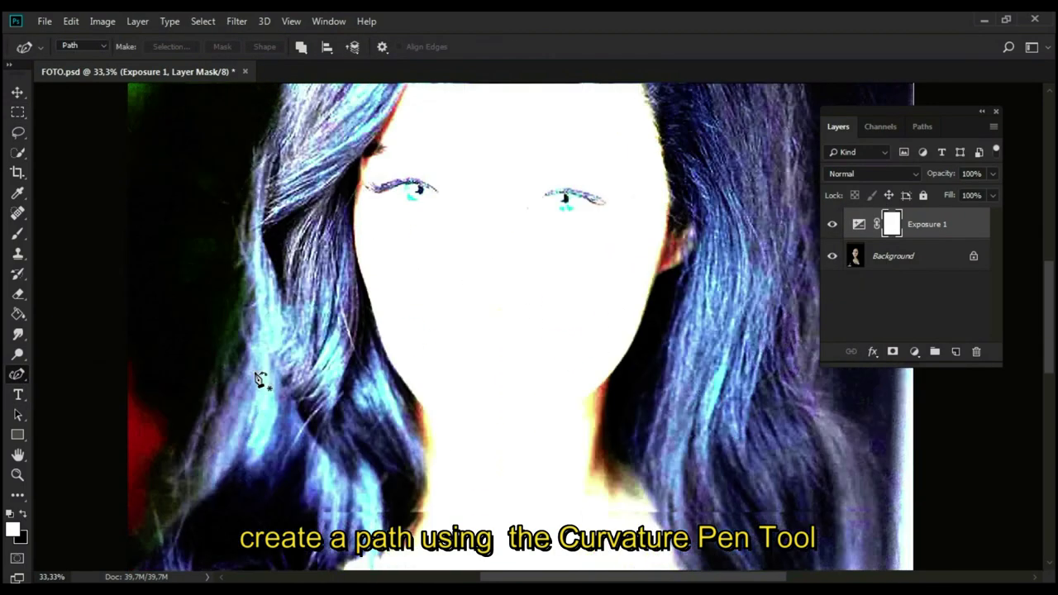
key("ctrl+minus")
key("ctrl+minus")
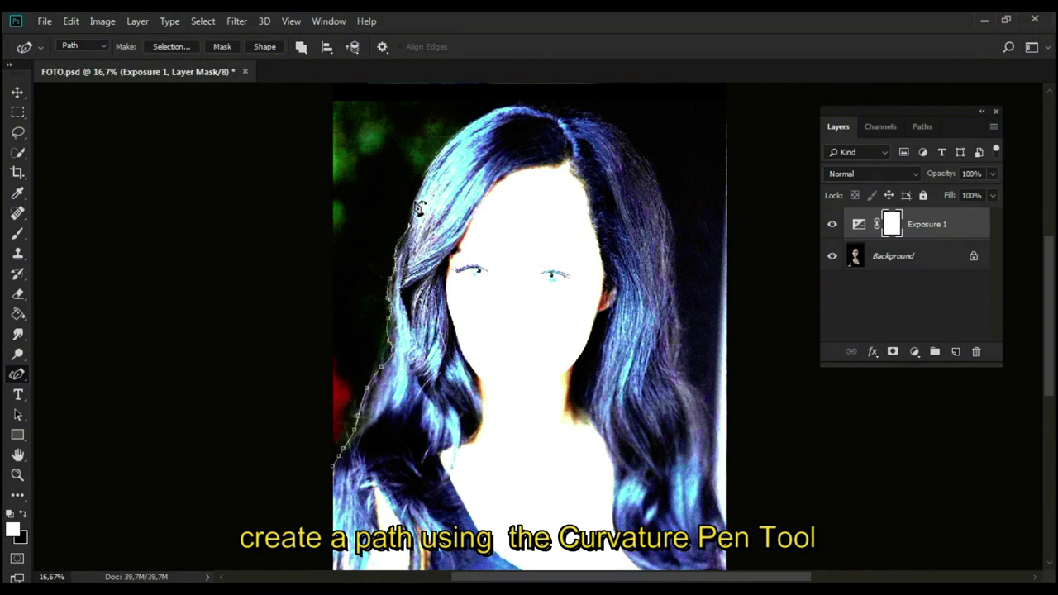
left_click(676, 365)
left_click(686, 380)
left_click(706, 400)
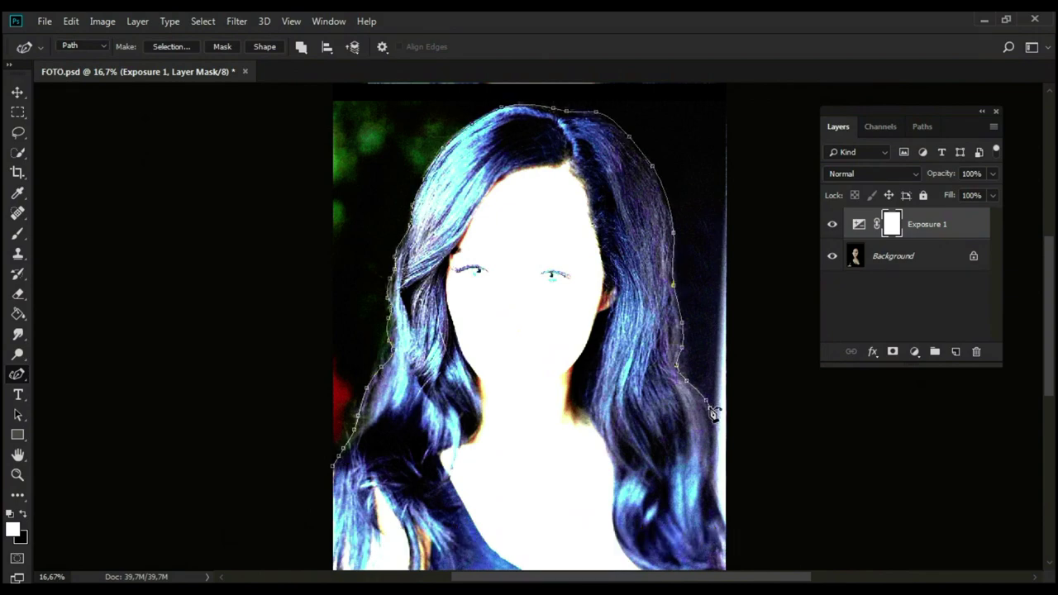
Continue the path beyond the photo's lower edge around the body and close it at its starting point
scroll(740, 542, "down", 3)
left_click(784, 498)
left_click(567, 569)
left_click(178, 484)
left_click(333, 348)
Add more anchor points along the path to refine how it follows the hair edges
scroll(333, 349, "up", 3)
key("ctrl+plus")
key("ctrl+plus")
scroll(190, 455, "up", 2)
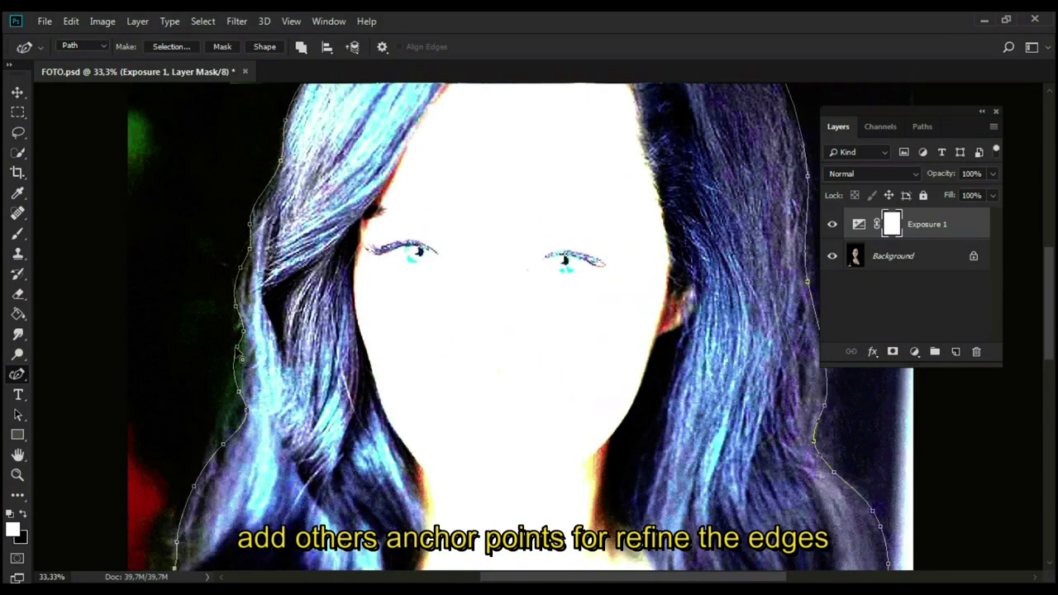
scroll(253, 277, "up", 4)
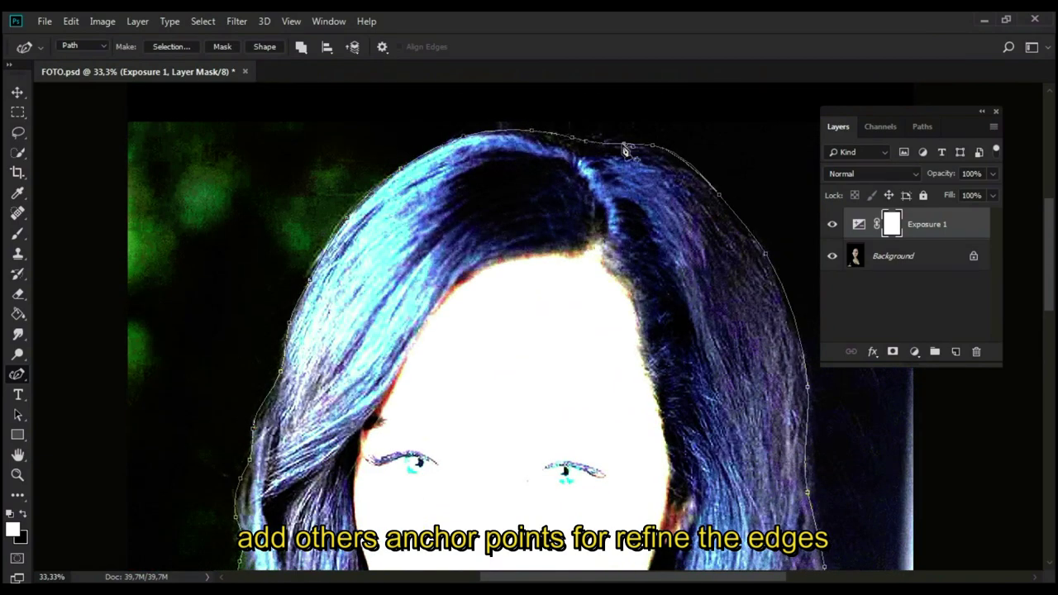
scroll(799, 331, "down", 6)
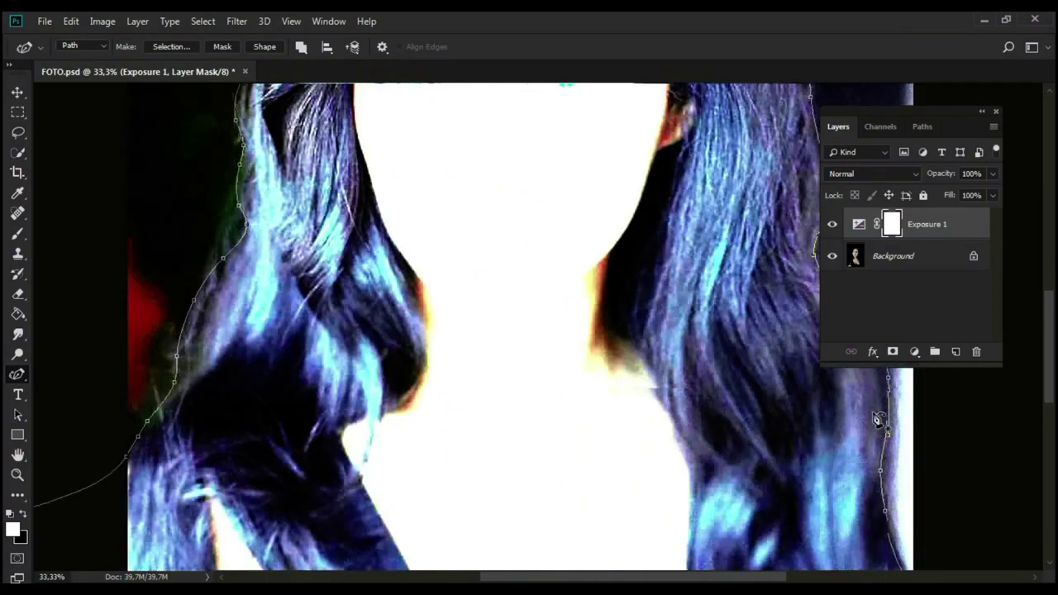
scroll(716, 371, "down", 1)
scroll(716, 372, "down", 1)
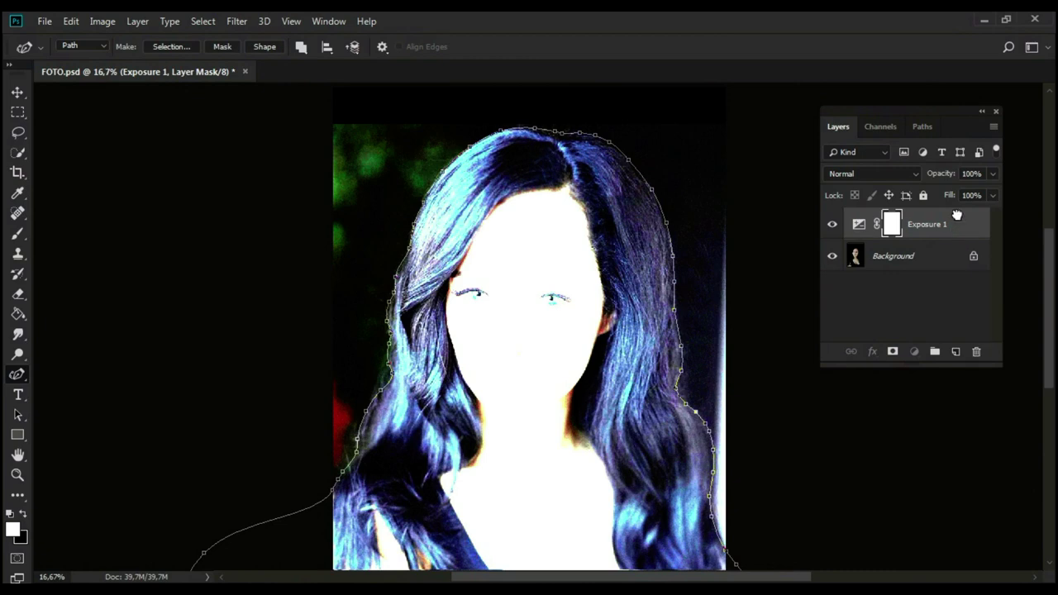
Load the work path as a selection and delete the Exposure 1 adjustment layer
left_click(922, 127)
left_click(832, 159, "ctrl")
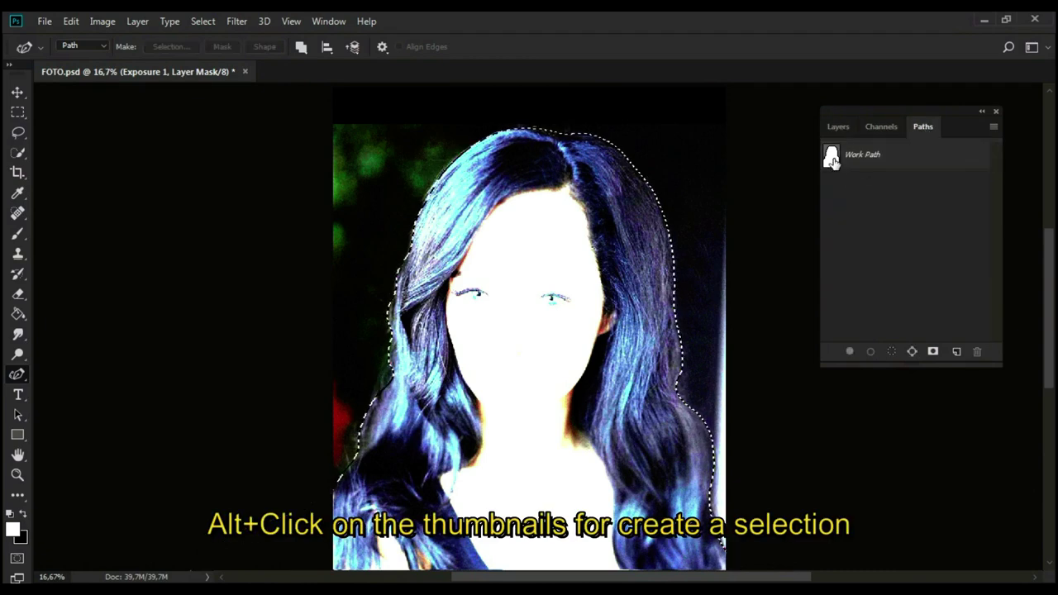
left_click(838, 126)
left_click_drag(942, 226, 977, 351)
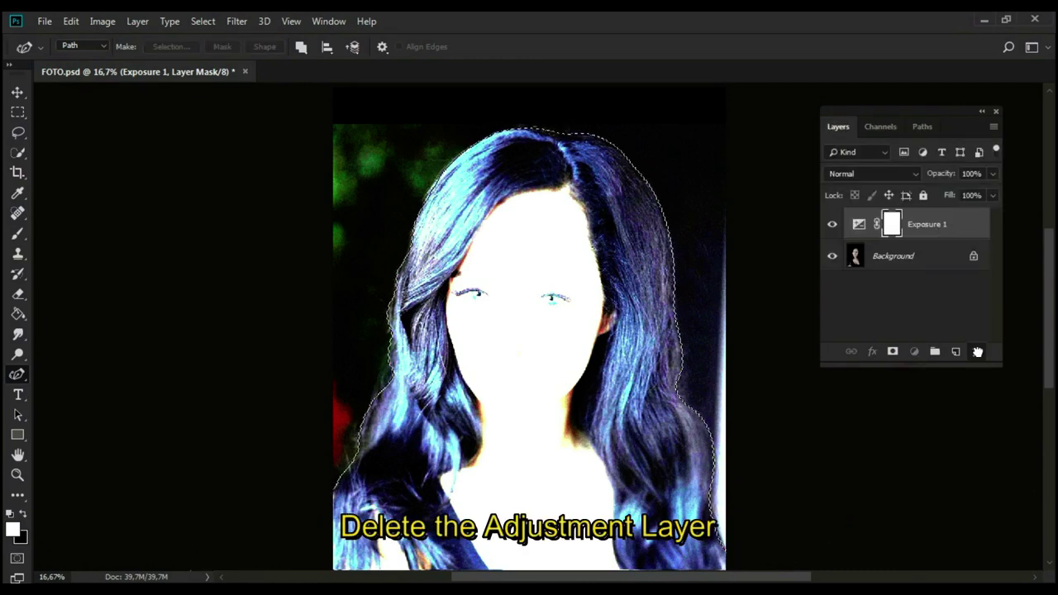
left_click_drag(972, 340, 976, 351)
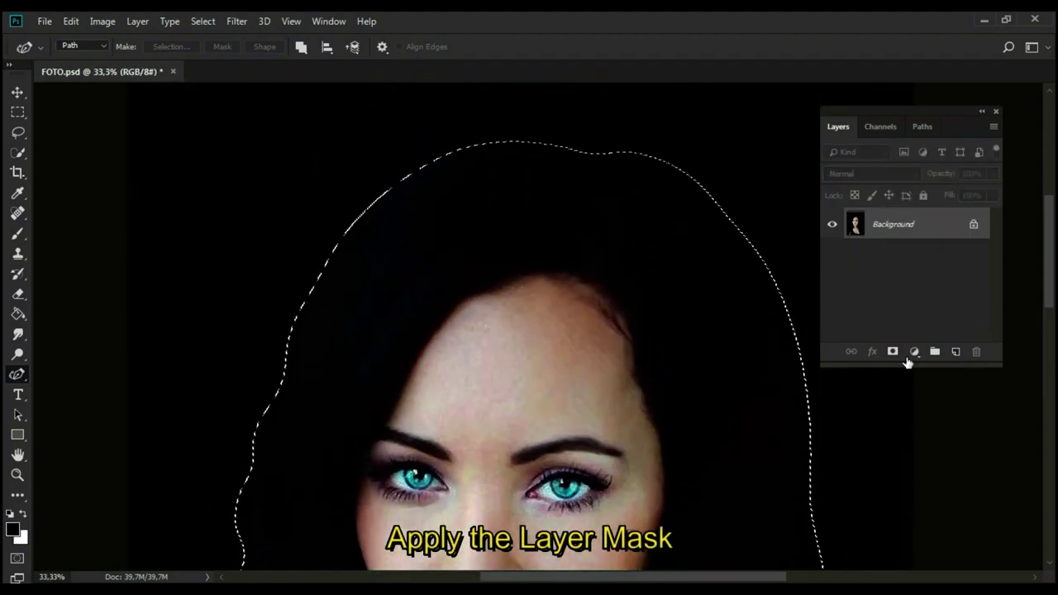
Add a layer mask to the photo from the hair selection so the background is hidden
left_click(893, 351)
key("ctrl+minus")
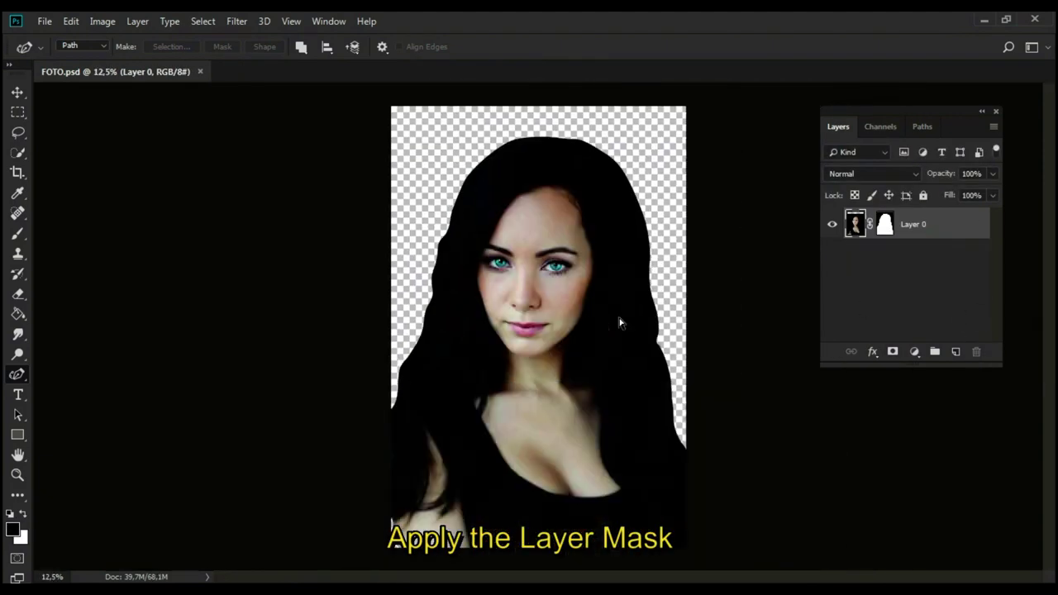
Create a new layer beneath the masked photo and fill it with bright green
left_click_drag(944, 311, 944, 311)
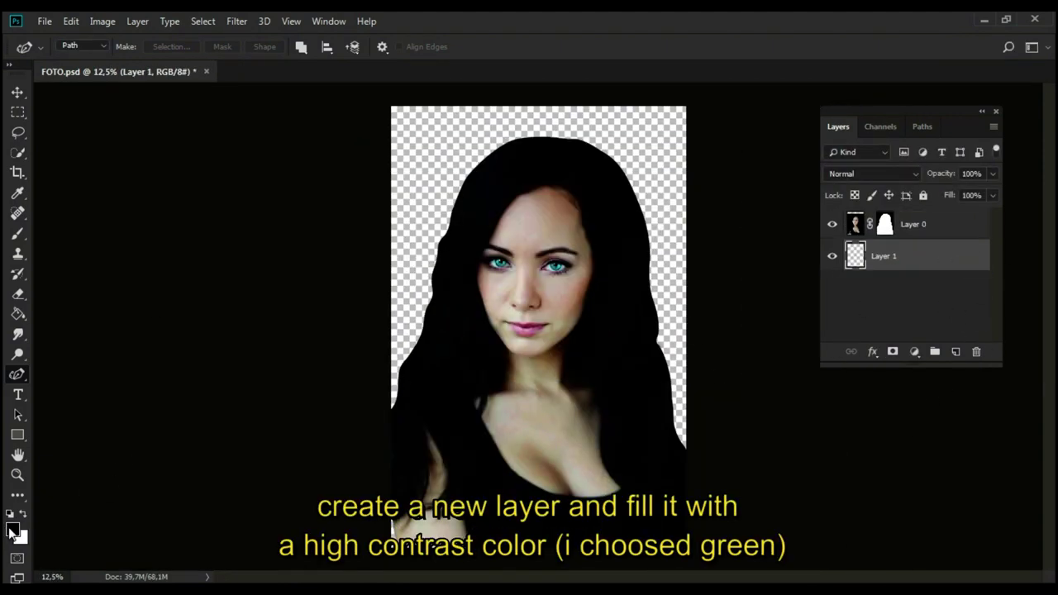
left_click(13, 529)
left_click(537, 248)
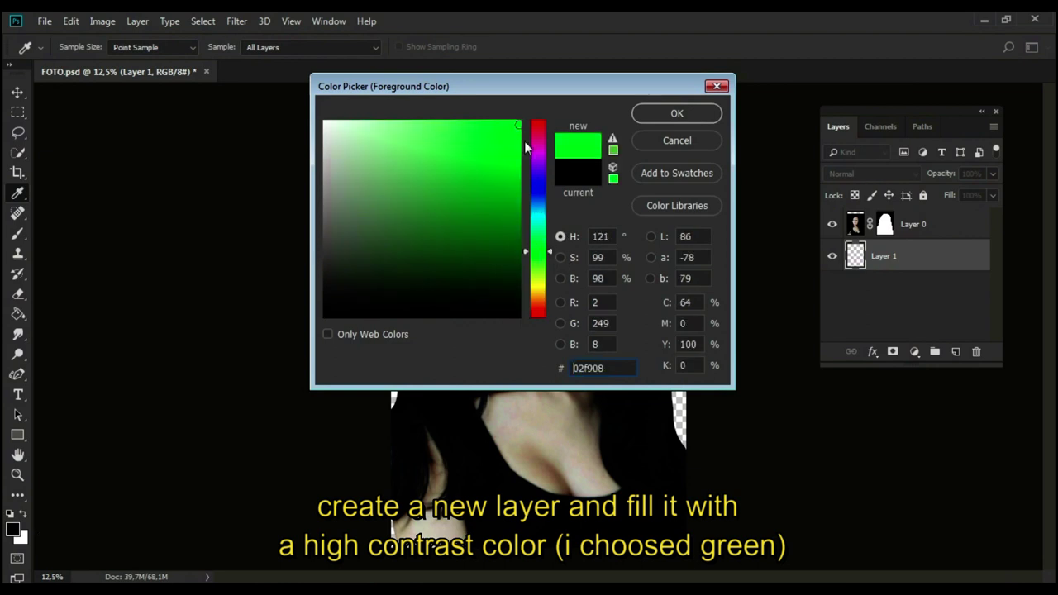
left_click(665, 116)
key("g")
left_click(425, 134)
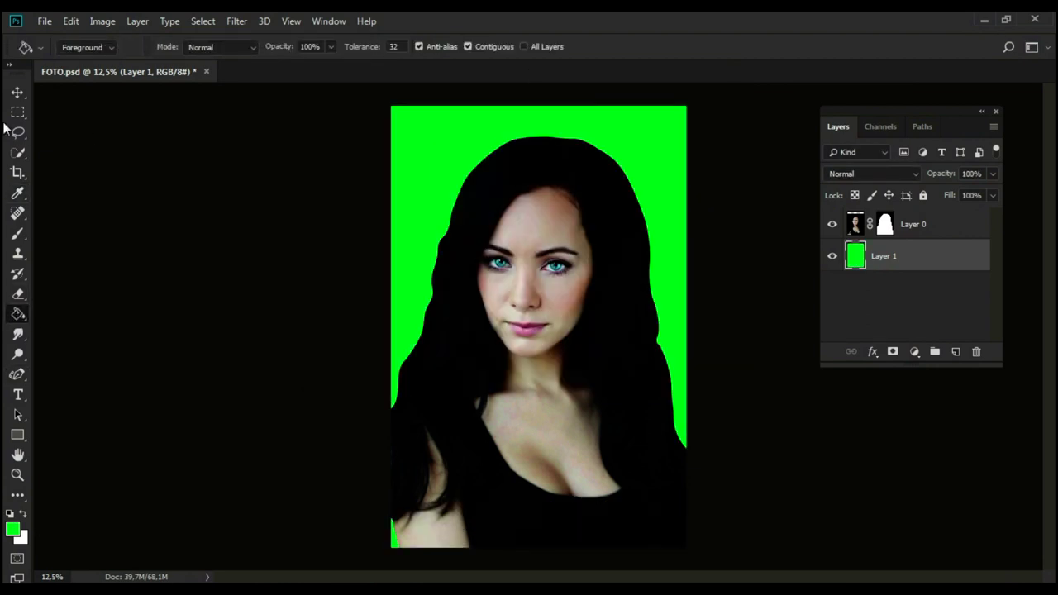
Examine the cutout's hair edges against the green background
key("ctrl+plus")
key("ctrl+plus")
scroll(491, 351, "up", 5)
scroll(477, 363, "down", 2)
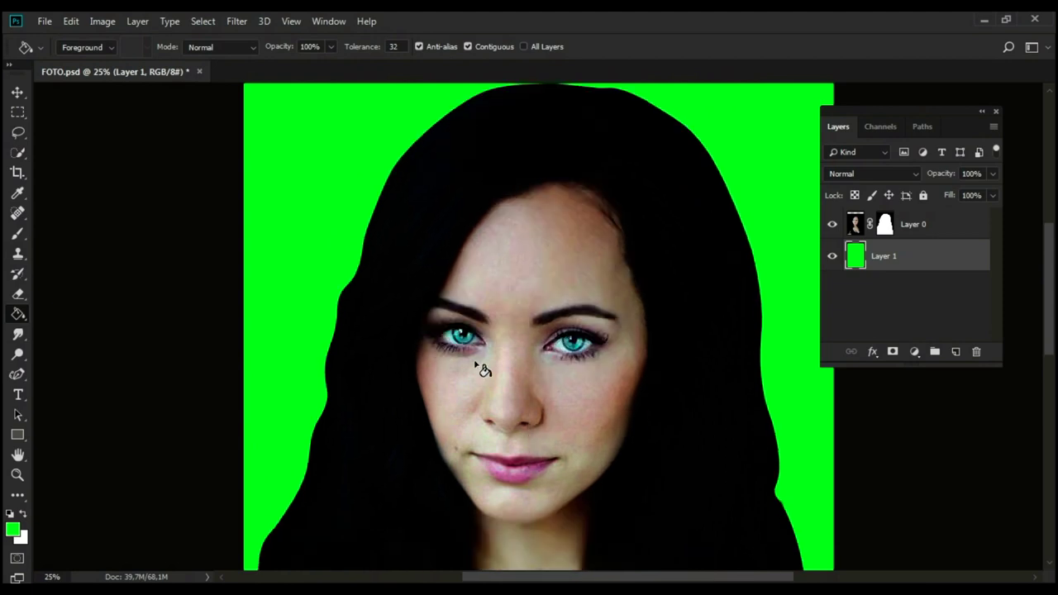
scroll(475, 366, "up", 1)
key("ctrl+minus")
key("ctrl+minus")
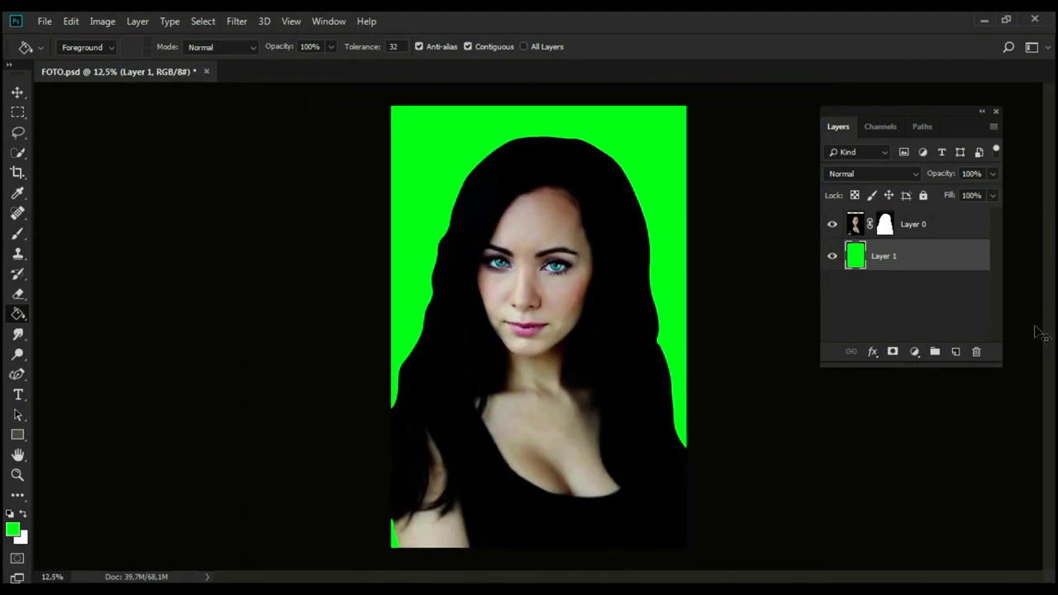
Slightly increase the feather of Layer 0's mask in Select and Mask
left_click(17, 112)
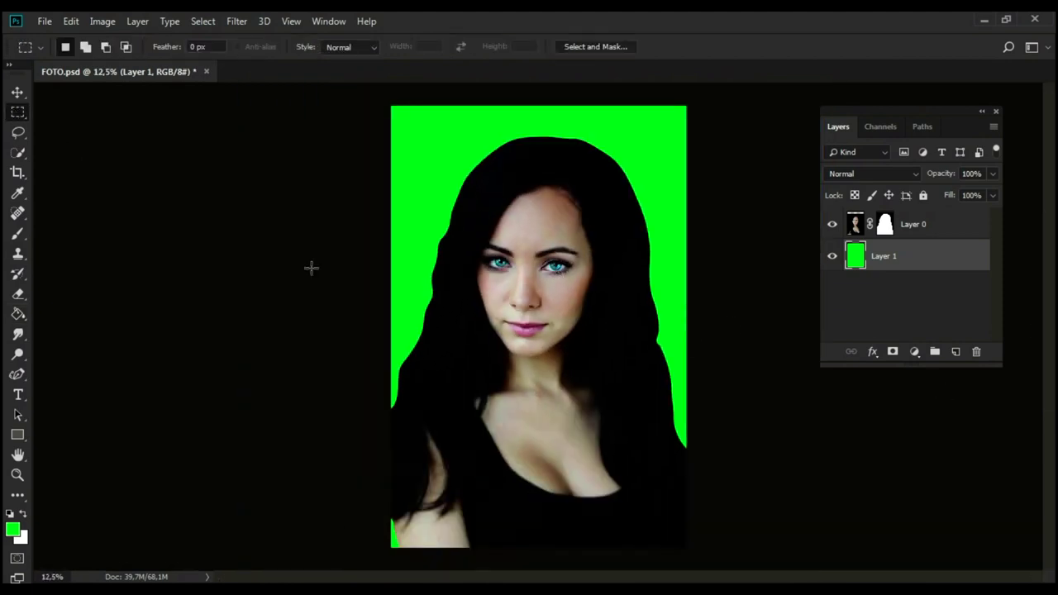
double_click(887, 226)
key("ctrl+plus")
key("ctrl+plus")
key("ctrl+plus")
scroll(338, 270, "up", 5)
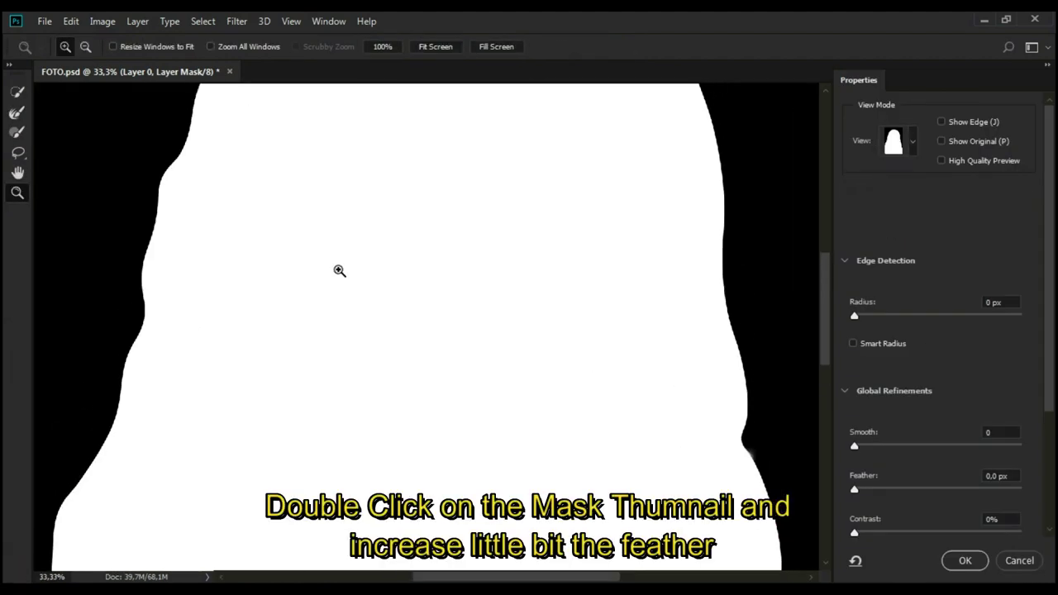
key("ctrl+plus")
left_click_drag(854, 491, 890, 490)
left_click(965, 561)
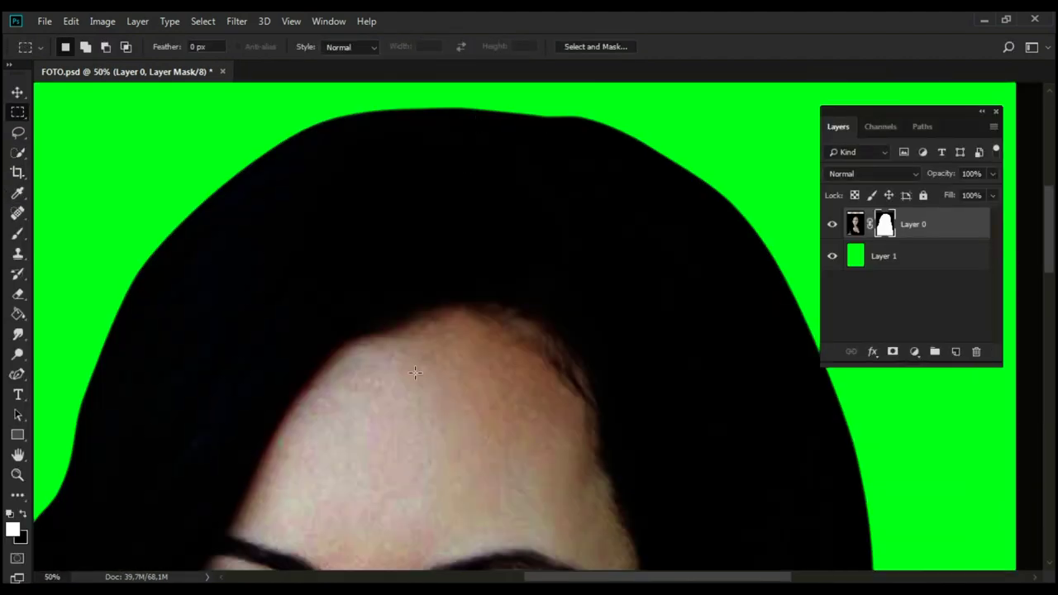
Switch to Windows Explorer and open the HAIR MEGAPACK folder in a maximized window
key("ctrl+minus")
key("ctrl+minus")
key("ctrl+minus")
key("ctrl+minus")
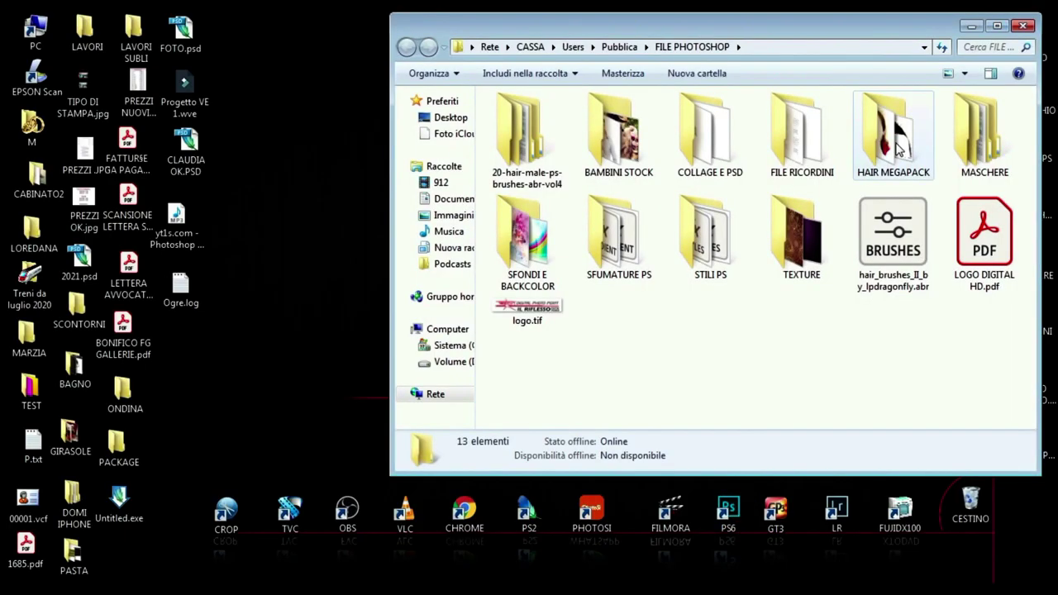
double_click(899, 147)
left_click(997, 26)
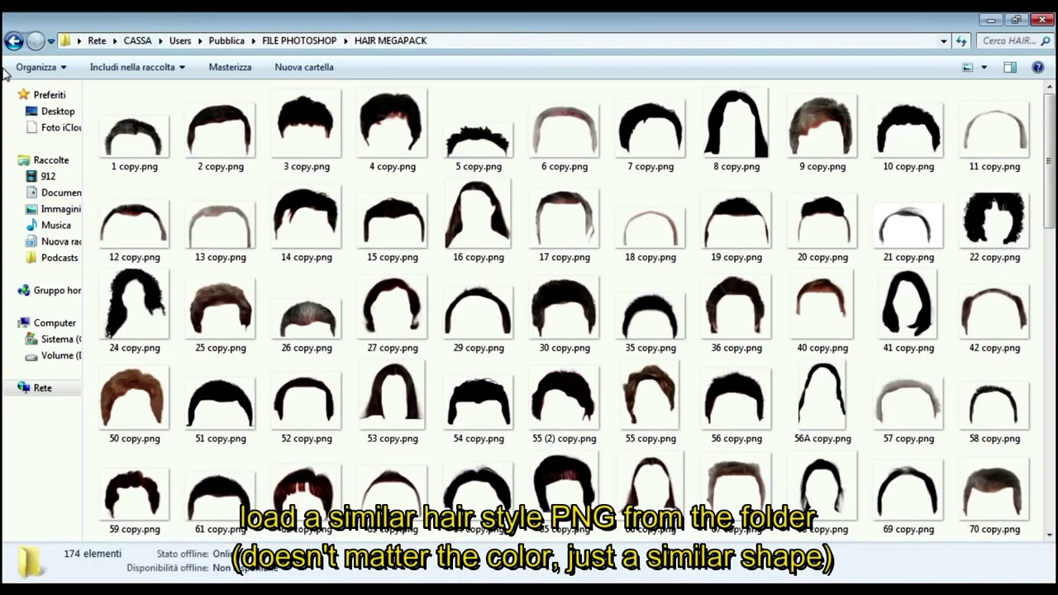
Pick the long hair image 56A copy.png and place it in the Photoshop portrait document
left_click_drag(1049, 104, 1051, 219)
right_click(1036, 140)
mouse_move(1020, 155)
left_click(826, 150)
scroll(1022, 220, "up", 1)
left_click(443, 216)
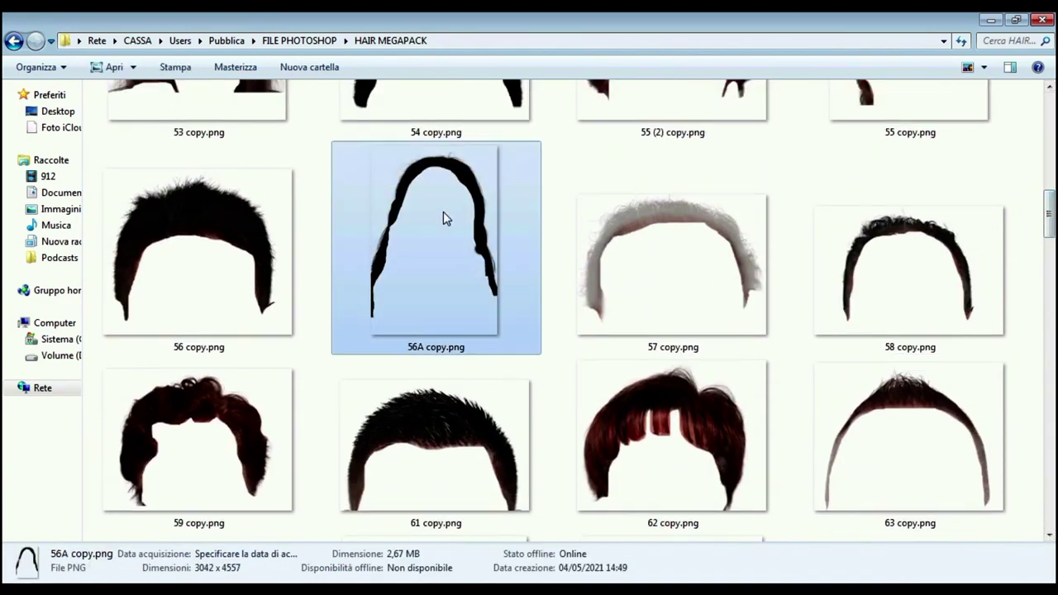
scroll(404, 237, "down", 1)
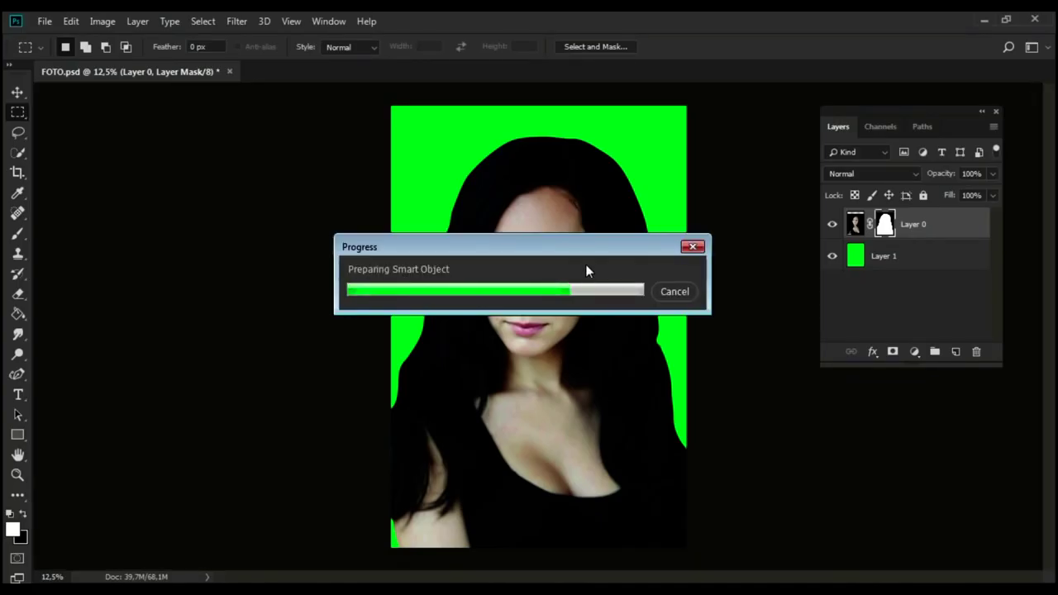
key("Return")
Scale the 56A hair image to about 98% while the photo layer is hidden, and show the photo layer again
left_click(831, 224)
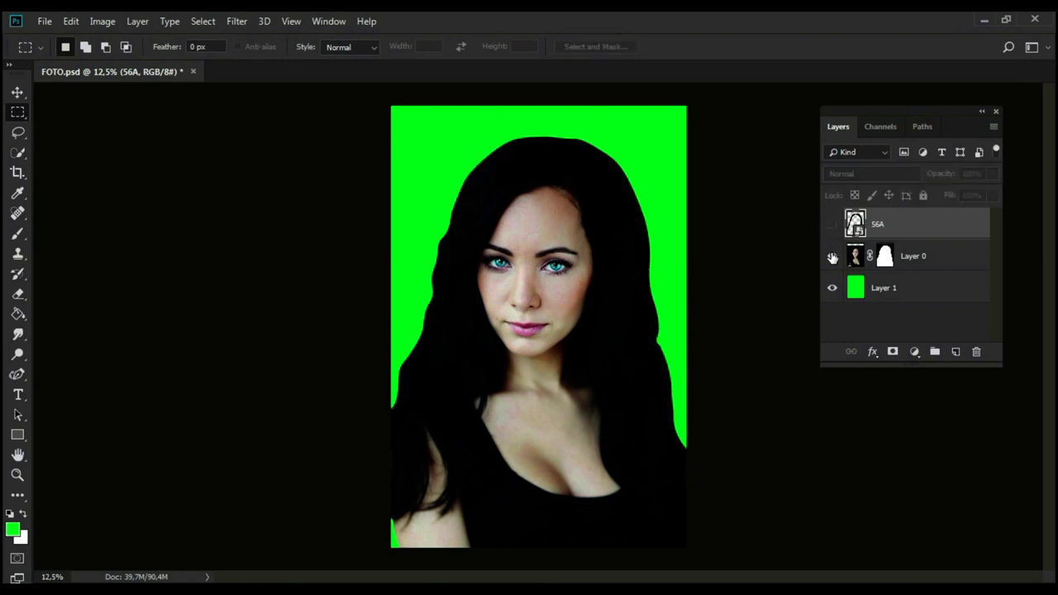
left_click(832, 257)
left_click(833, 224)
right_click(517, 267)
left_click(570, 466)
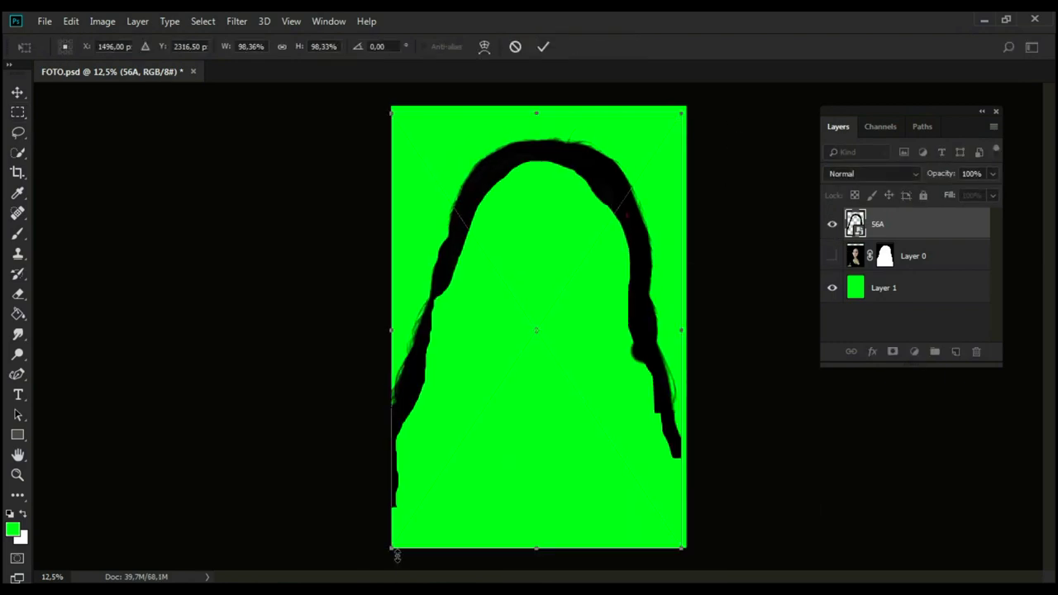
key("Return")
left_click(832, 257)
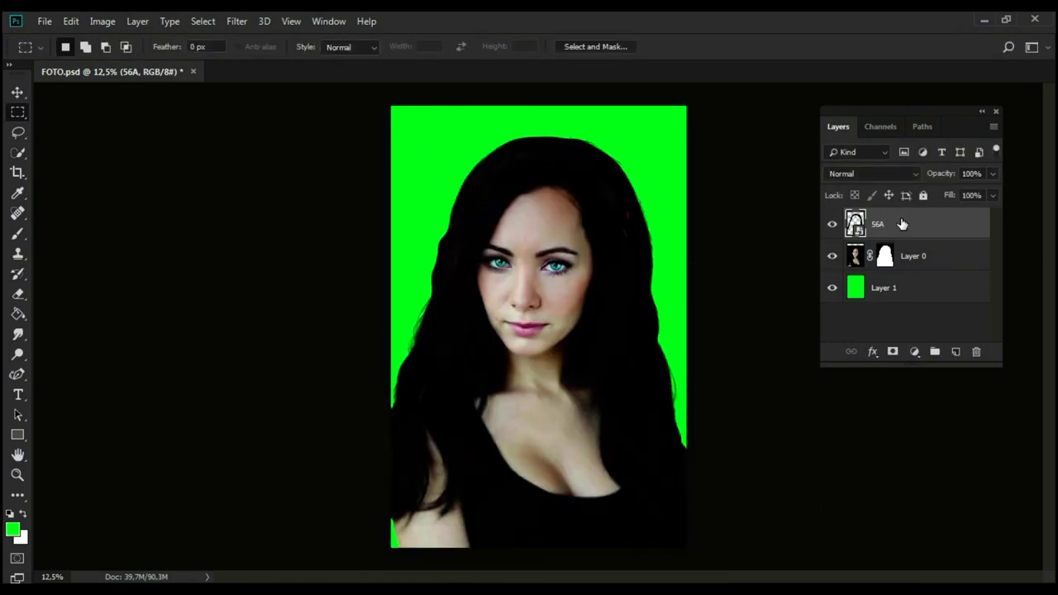
Rasterize the 56A hair layer and scale it down slightly with Free Transform
right_click(901, 224)
left_click(781, 276)
key("ctrl+plus")
right_click(613, 203)
left_click(664, 403)
scroll(665, 403, "up", 5)
key("ctrl+plus")
key("ctrl+plus")
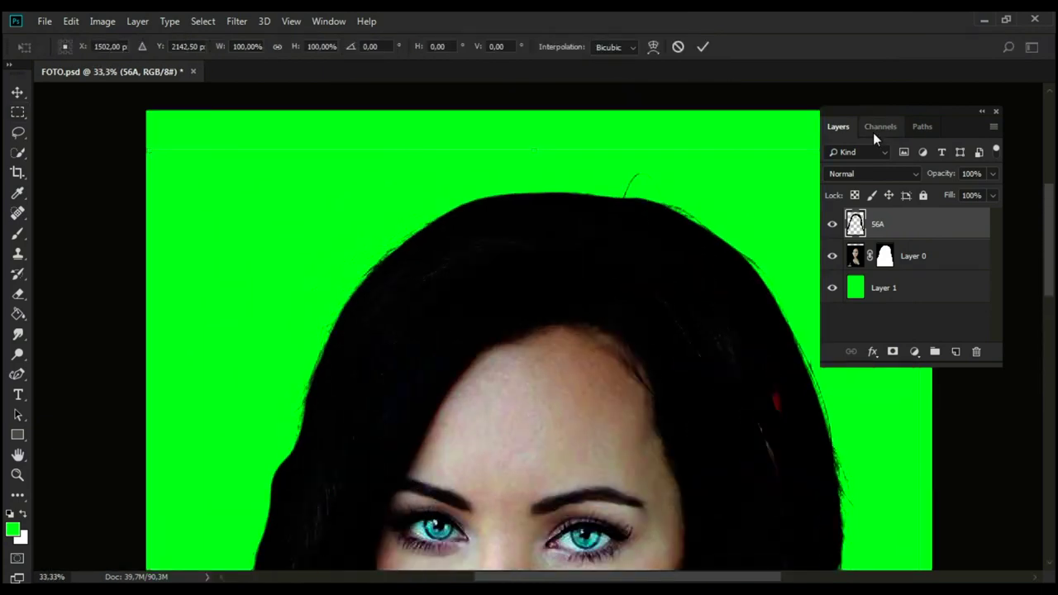
left_click_drag(874, 113, 989, 111)
left_click_drag(917, 149, 869, 220)
key("Return")
Move the 56A hair layer beneath Layer 0 and raise and widen it to about 106% so strands stick out
left_click_drag(1011, 222, 1015, 261)
right_click(684, 256)
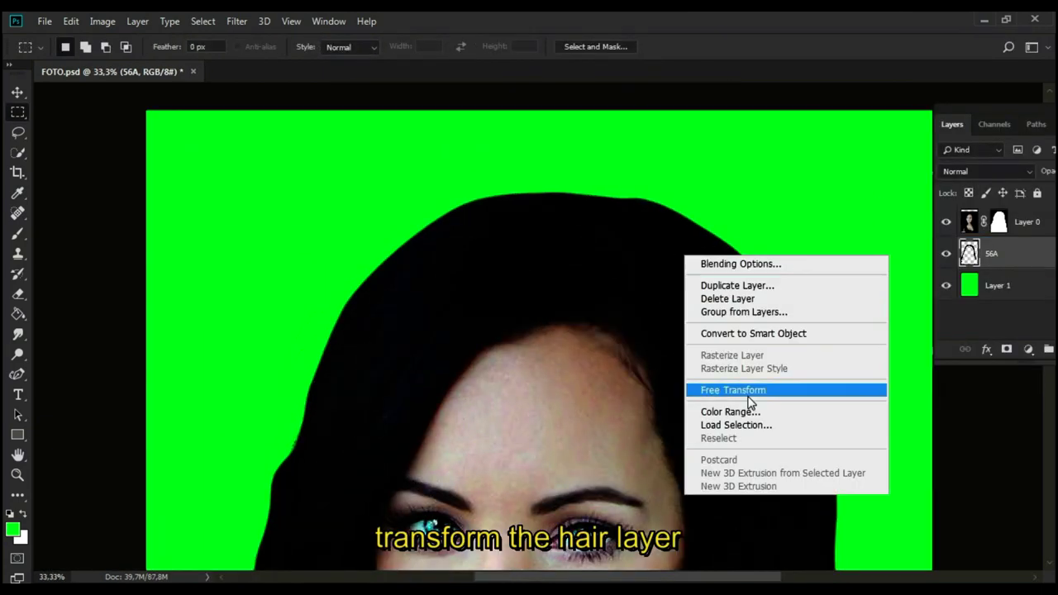
left_click(748, 395)
left_click_drag(685, 274, 685, 244)
scroll(897, 361, "down", 2)
left_click_drag(881, 443, 917, 439)
left_click_drag(162, 438, 151, 430)
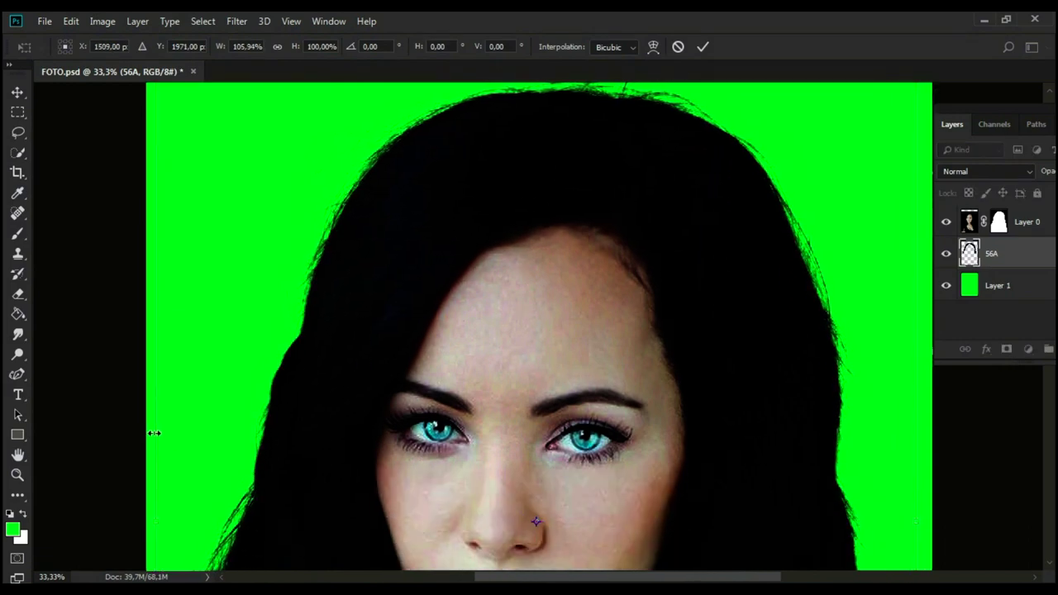
Stretch the hair layer's lower part outward on both sides and rotate it slightly to follow the portrait's hair
scroll(919, 372, "down", 2)
scroll(919, 372, "down", 3)
key("ctrl+minus")
key("ctrl+minus")
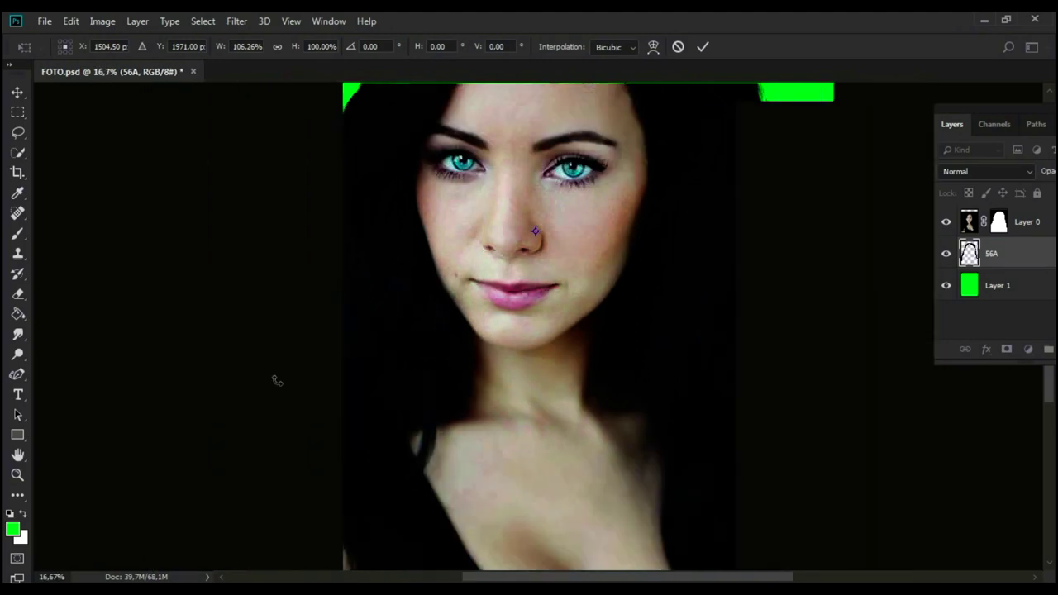
left_click_drag(346, 502, 342, 508)
left_click_drag(727, 509, 736, 518)
scroll(737, 513, "up", 2)
left_click_drag(815, 132, 817, 137)
Nudge the hair layer down, fine-tune its fit to about 110% width and 104% height, and apply the transform
key("Down")
key("Down")
key("Down")
key("Down")
key("Down")
key("Down")
key("Down")
scroll(801, 248, "down", 4)
left_click_drag(734, 437, 736, 440)
key("Left")
scroll(661, 331, "up", 4)
key("ctrl+plus")
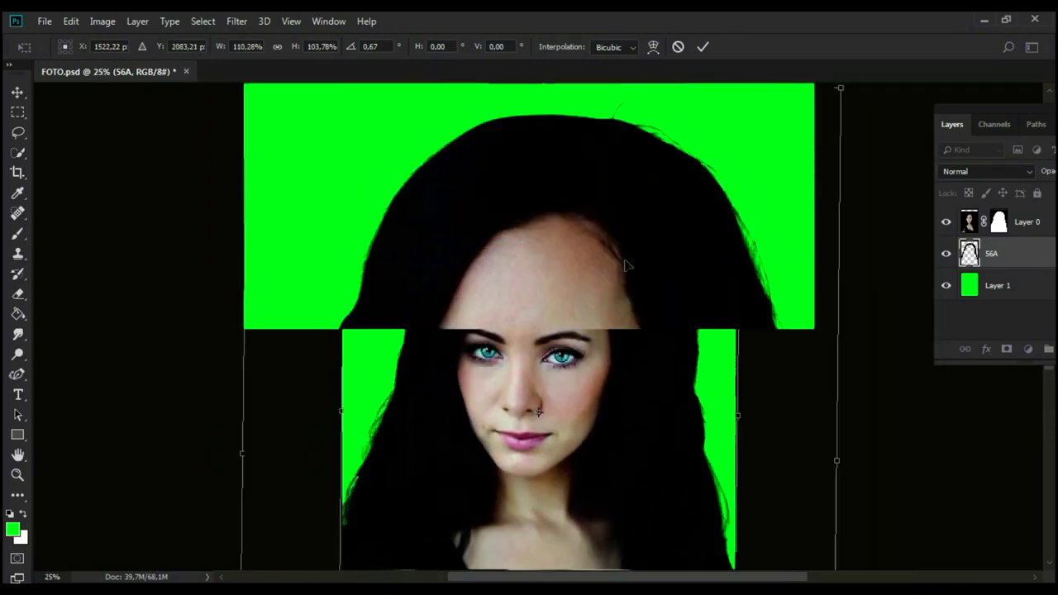
scroll(626, 267, "up", 2)
key("ctrl+plus")
key("ctrl+plus")
key("Return")
Stretch the 56A hair layer upward to about 101% height so more strands stick out above the head
scroll(201, 434, "down", 6)
left_click_drag(515, 578, 455, 578)
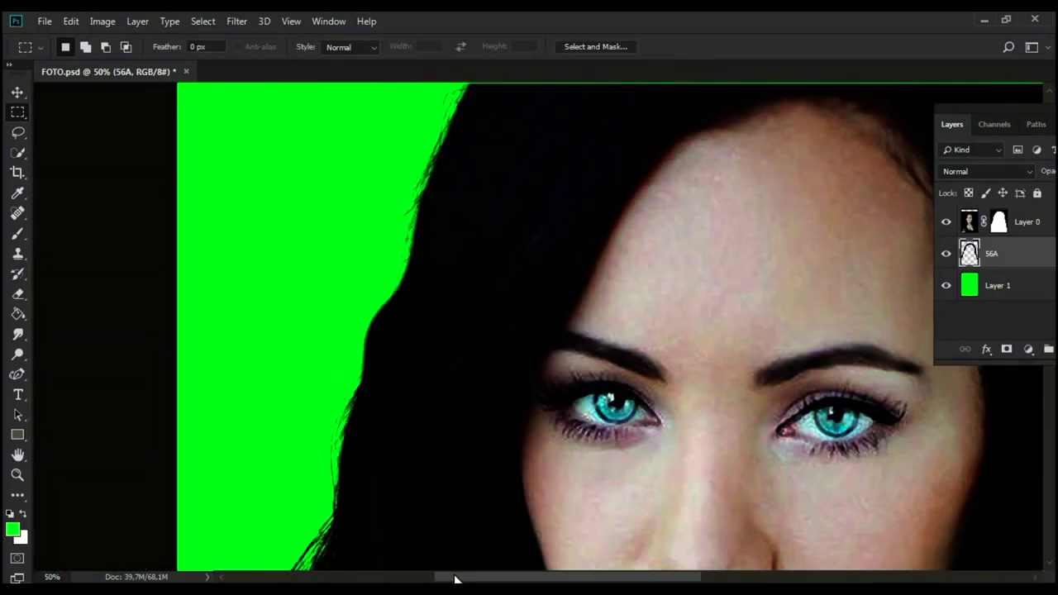
scroll(289, 396, "down", 7)
scroll(288, 397, "down", 2)
scroll(753, 391, "right", 5)
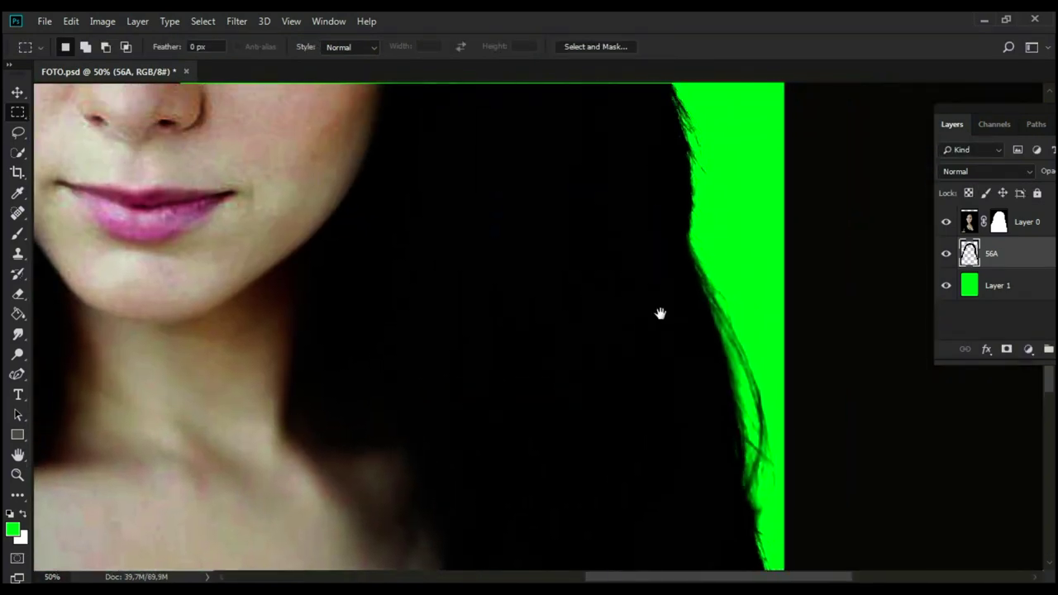
scroll(658, 312, "up", 8)
right_click(478, 255)
left_click(552, 376)
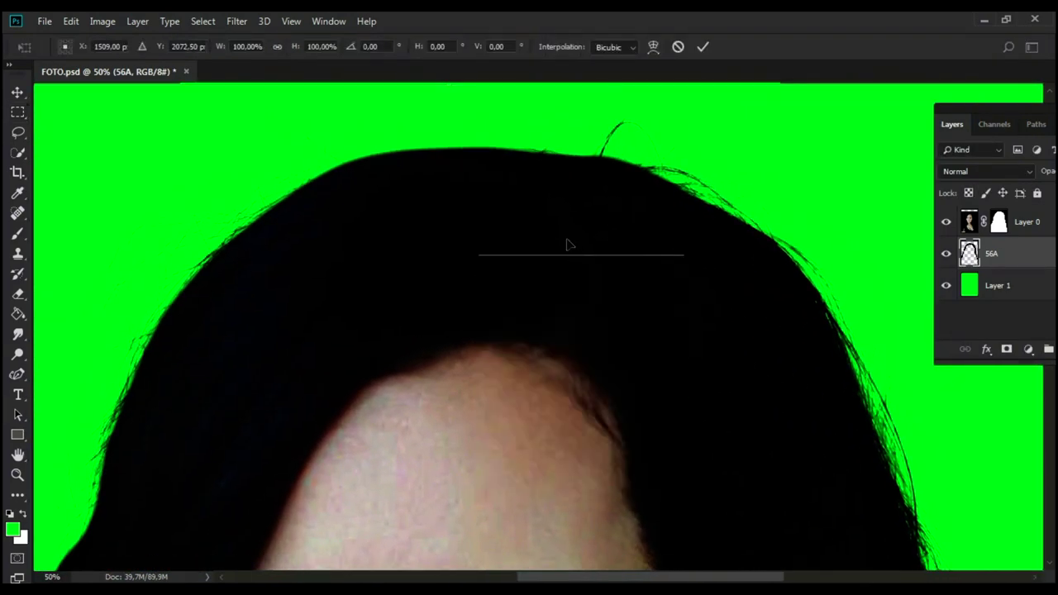
scroll(545, 231, "up", 1)
left_click_drag(457, 135, 461, 113)
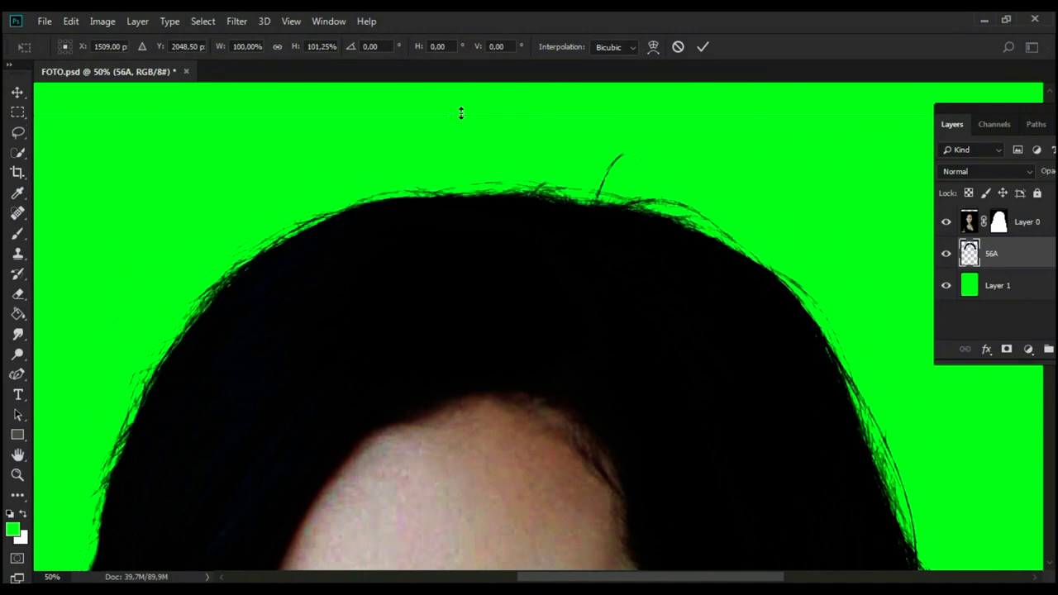
Target Layer 0's mask and set up a soft black brush at 77 px for painting on it
left_click(998, 222)
left_click(17, 233)
left_click(23, 514)
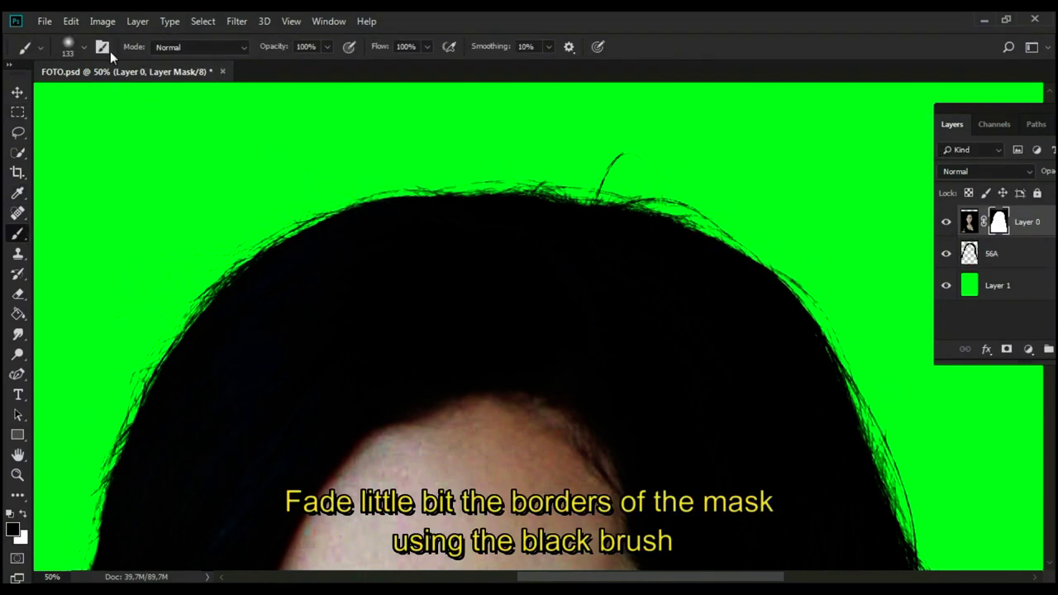
left_click(84, 47)
left_click_drag(116, 95, 121, 97)
left_click(858, 213)
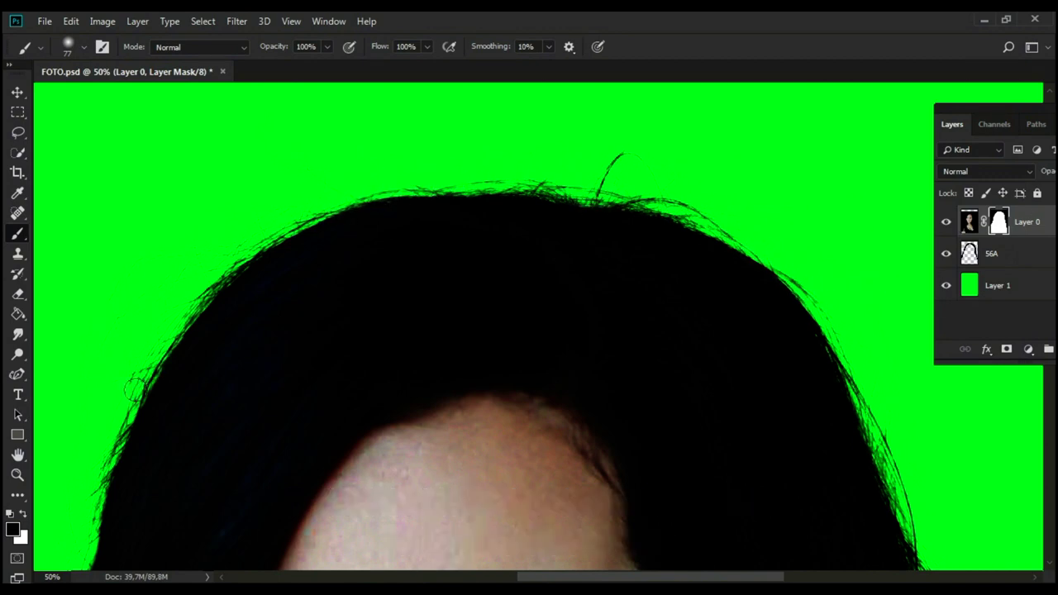
Fade the mask's borders with the black brush along the hair outline, down the left side and up the right side
scroll(108, 387, "down", 3)
scroll(91, 343, "down", 1)
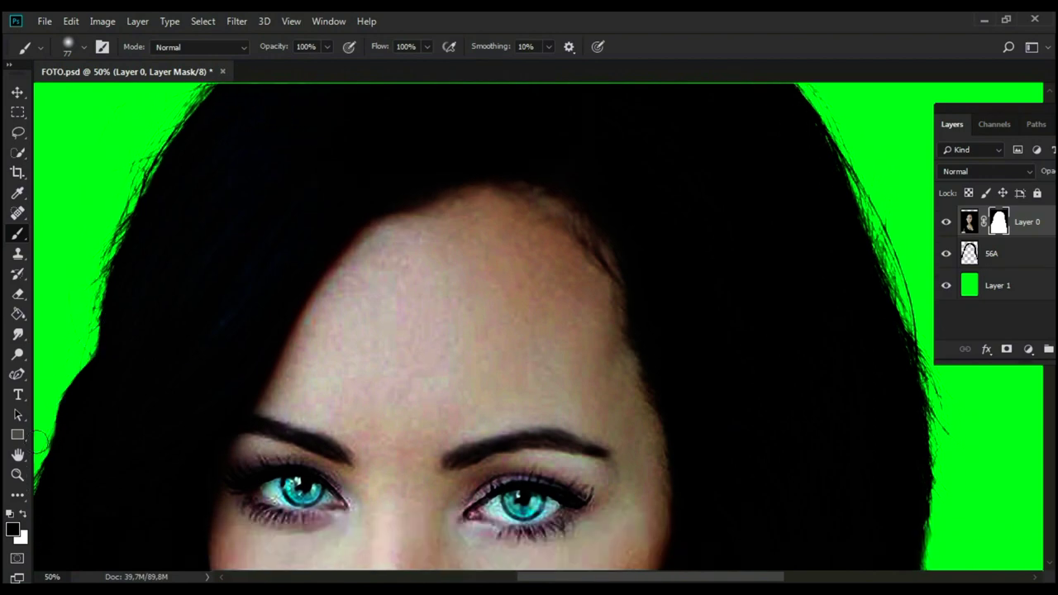
scroll(63, 446, "down", 2)
left_click_drag(573, 578, 513, 578)
scroll(163, 361, "down", 3)
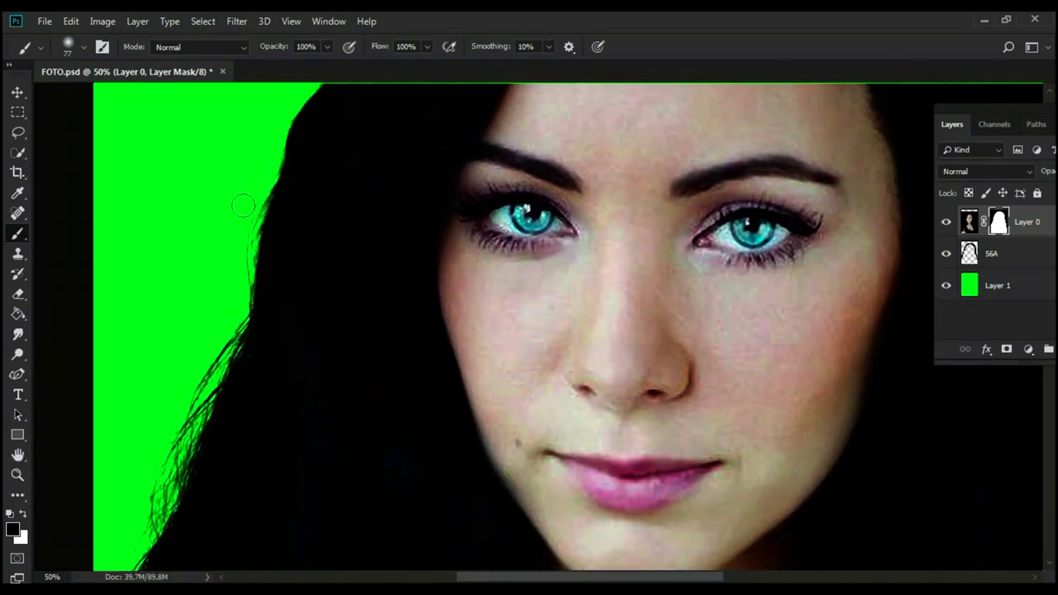
scroll(206, 342, "down", 7)
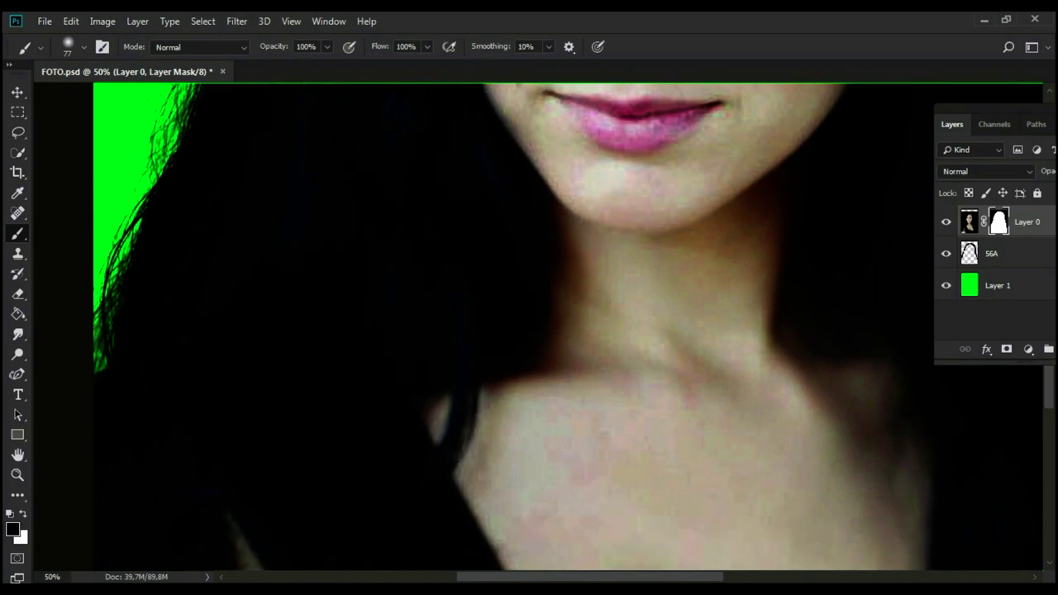
left_click_drag(582, 578, 752, 582)
scroll(590, 405, "up", 5)
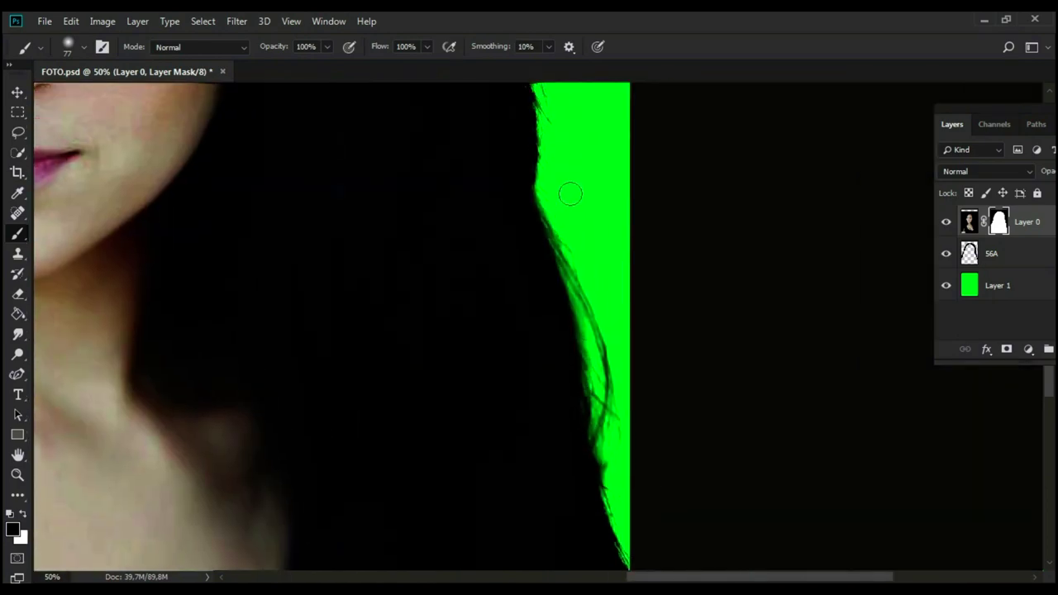
scroll(547, 266, "up", 5)
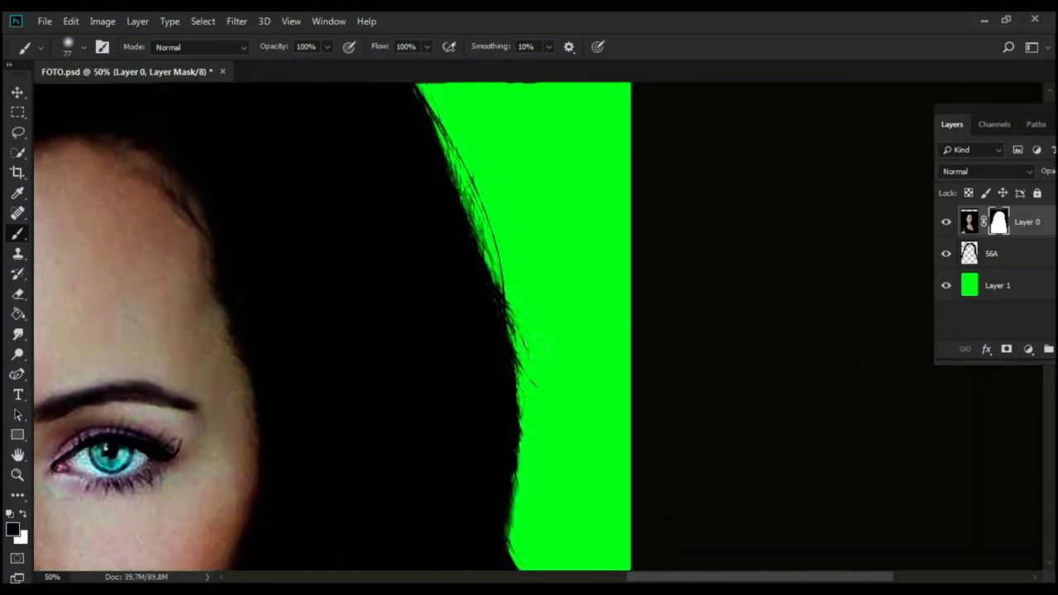
Select the 56A layer, lock its transparent pixels, and set the Clone Stamp to a soft 91 px brush sampling all layers
key("ctrl+minus")
left_click_drag(380, 413, 555, 244)
left_click(1003, 253)
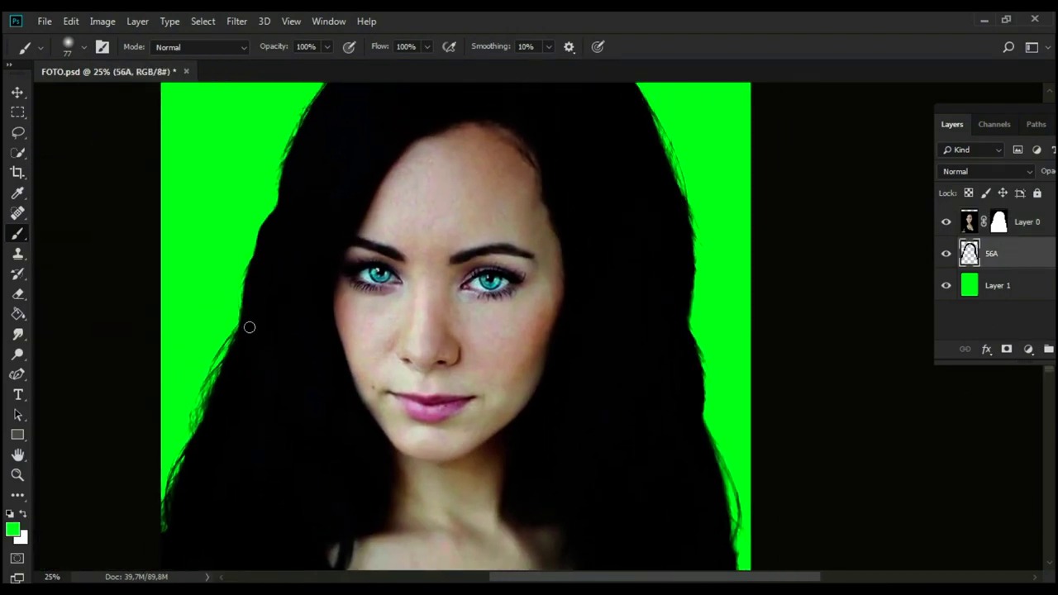
key("s")
key("ctrl+plus")
key("ctrl+plus")
left_click_drag(322, 215, 373, 451)
left_click_drag(366, 136, 502, 310)
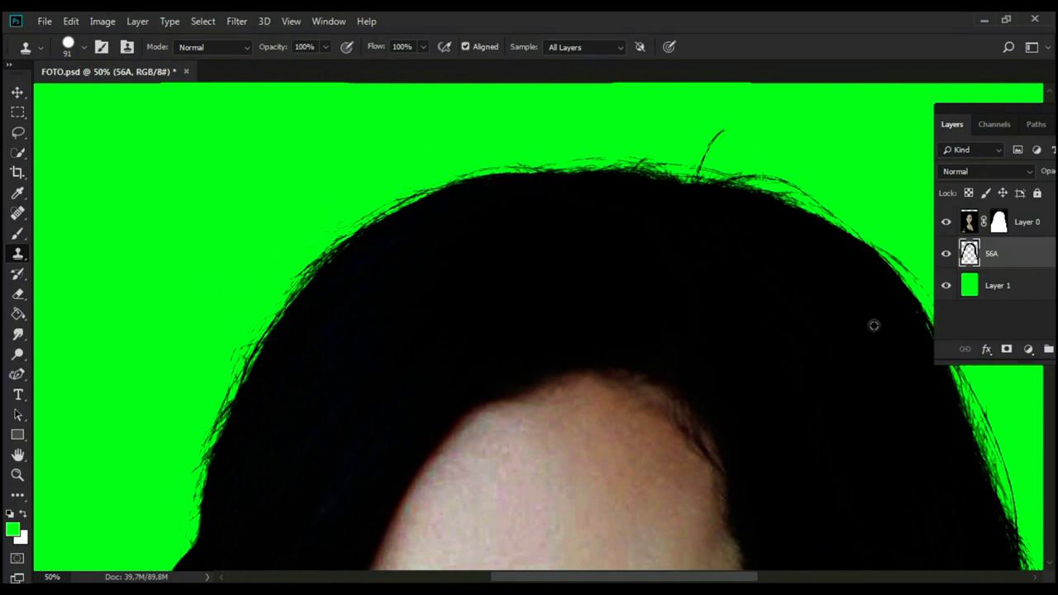
left_click_drag(962, 114, 992, 103)
left_click(587, 47)
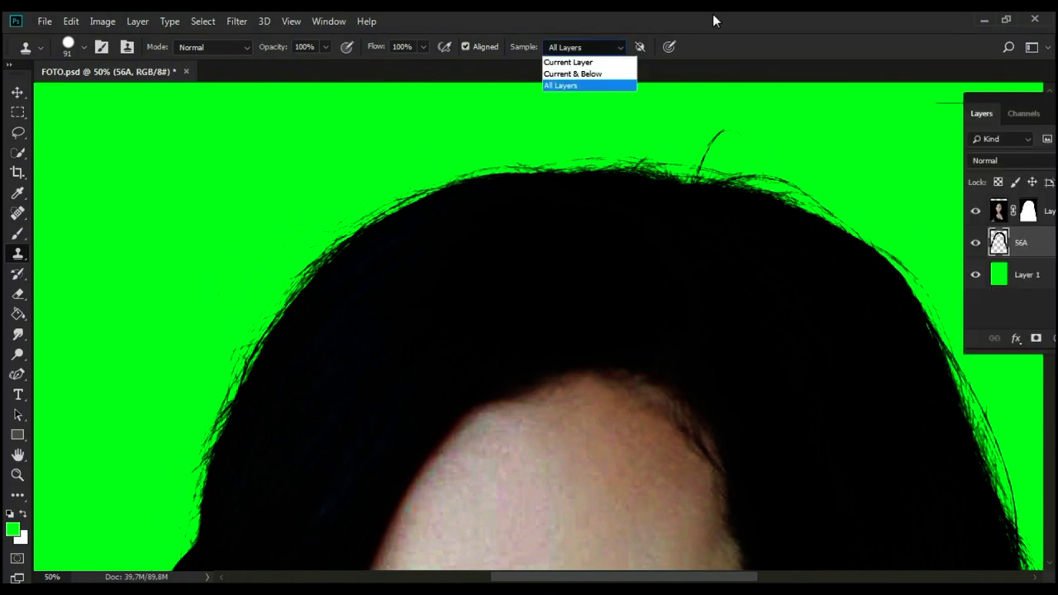
left_click(712, 17)
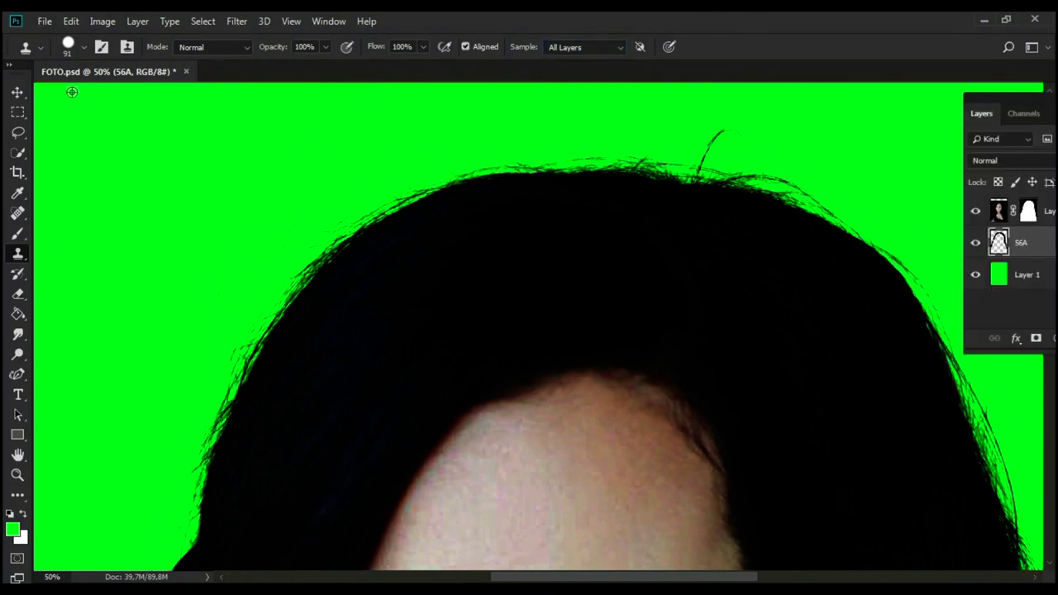
left_click(75, 47)
double_click(136, 220)
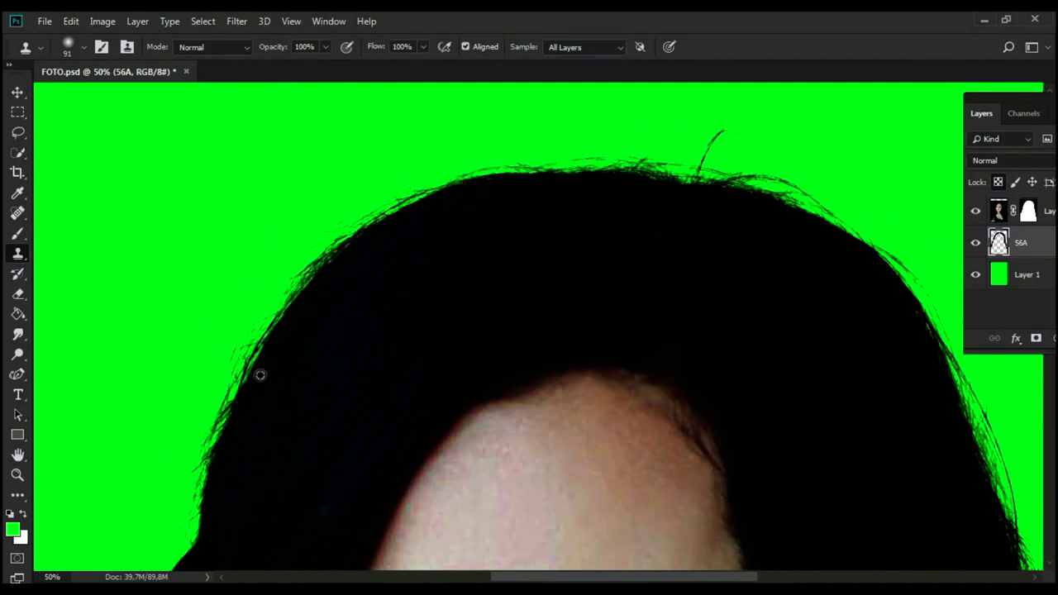
Clone the portrait's dark hair color over the 56A strands down the left edge of the hair
scroll(258, 375, "down", 3)
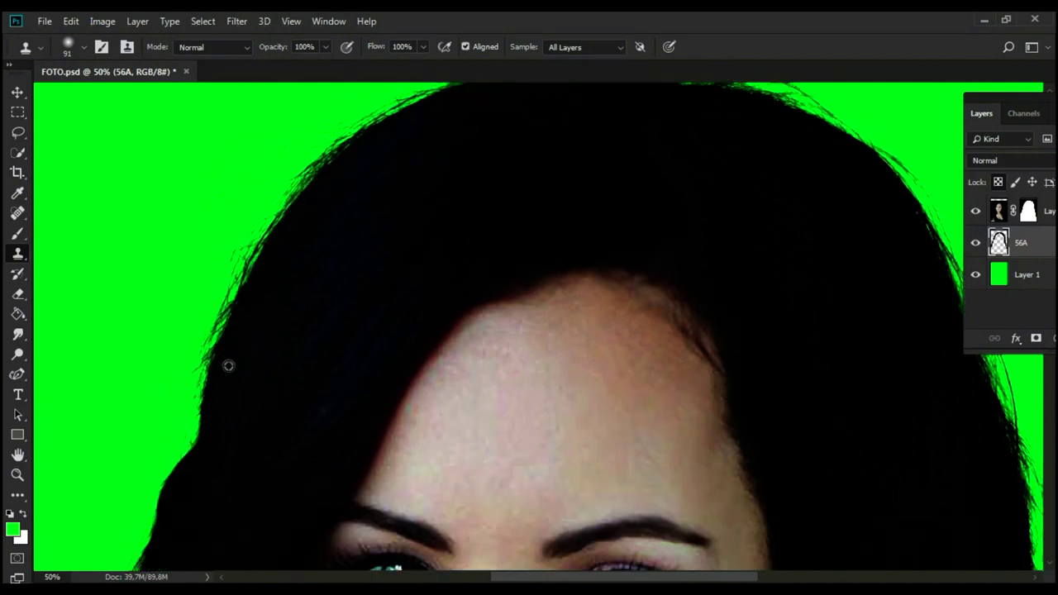
scroll(194, 475, "down", 5)
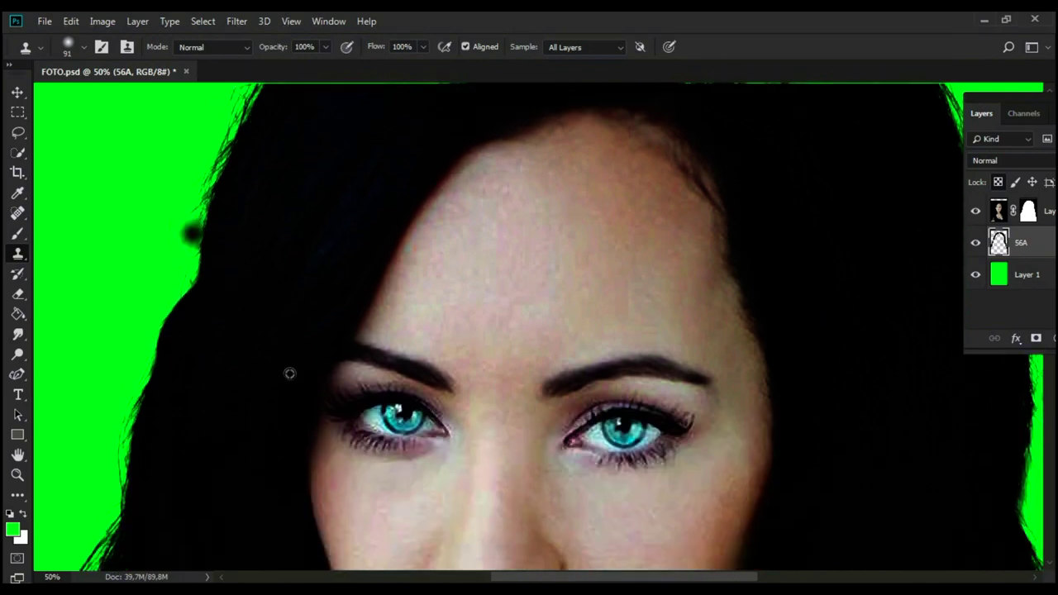
scroll(156, 412, "down", 4)
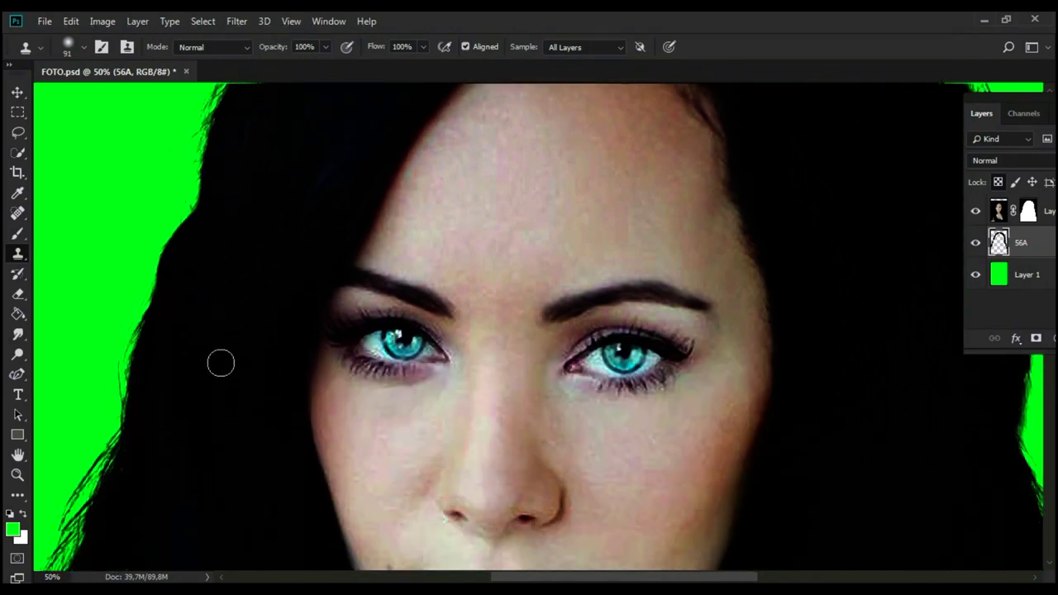
scroll(141, 369, "down", 6)
scroll(614, 255, "down", 1)
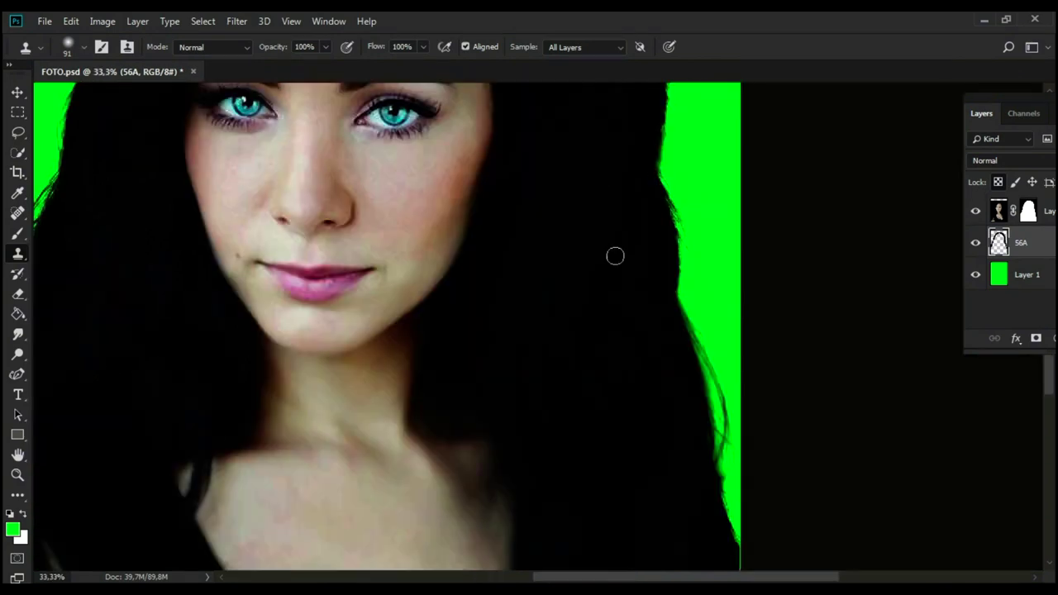
Clone dark hair over the 56A strands up the right edge and across the top of the head
scroll(643, 286, "up", 4)
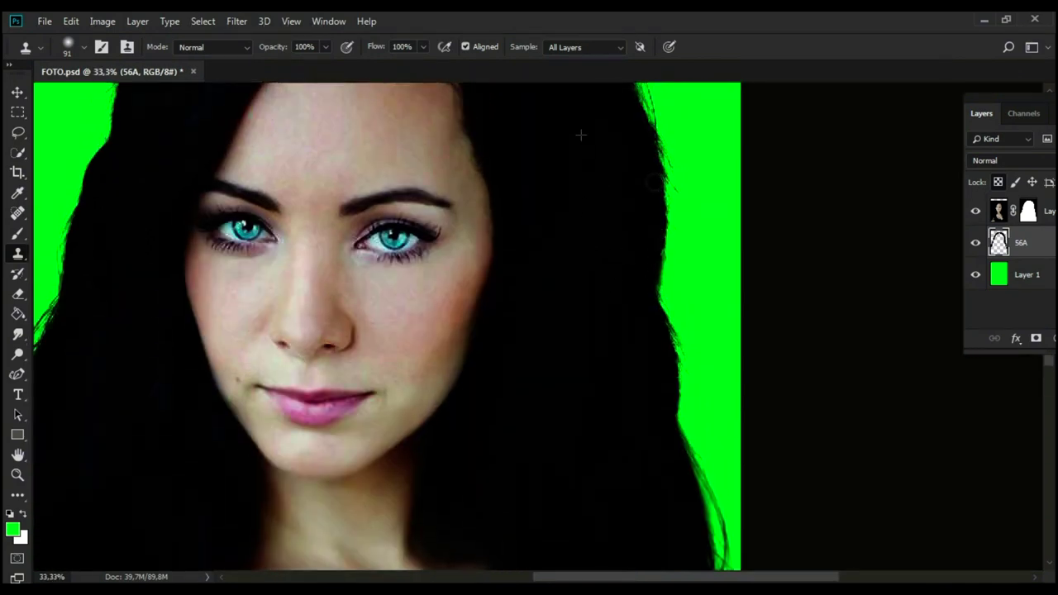
scroll(603, 361, "up", 4)
scroll(544, 210, "up", 2)
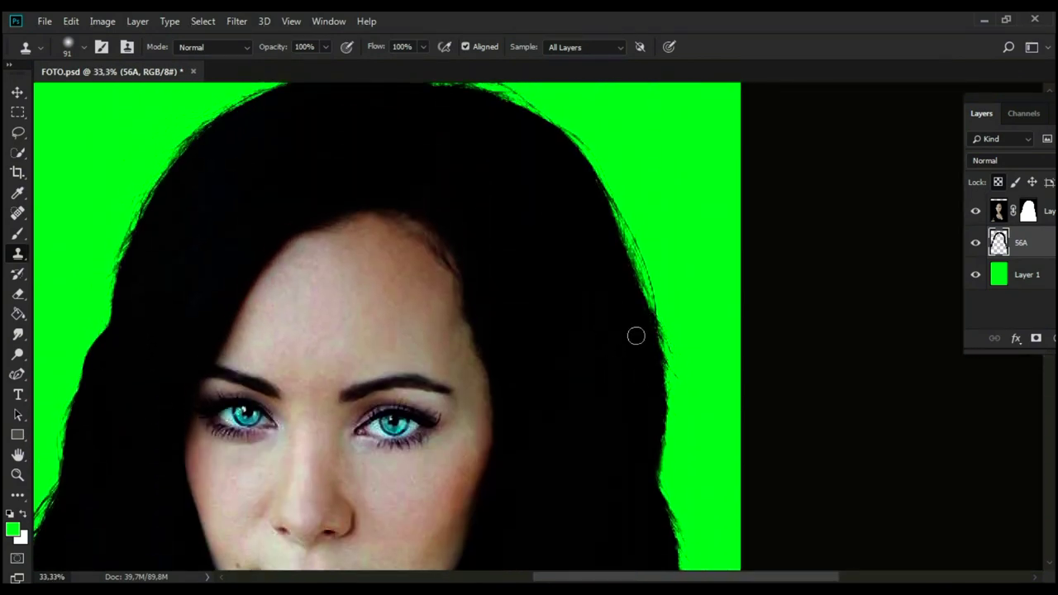
scroll(647, 318, "up", 2)
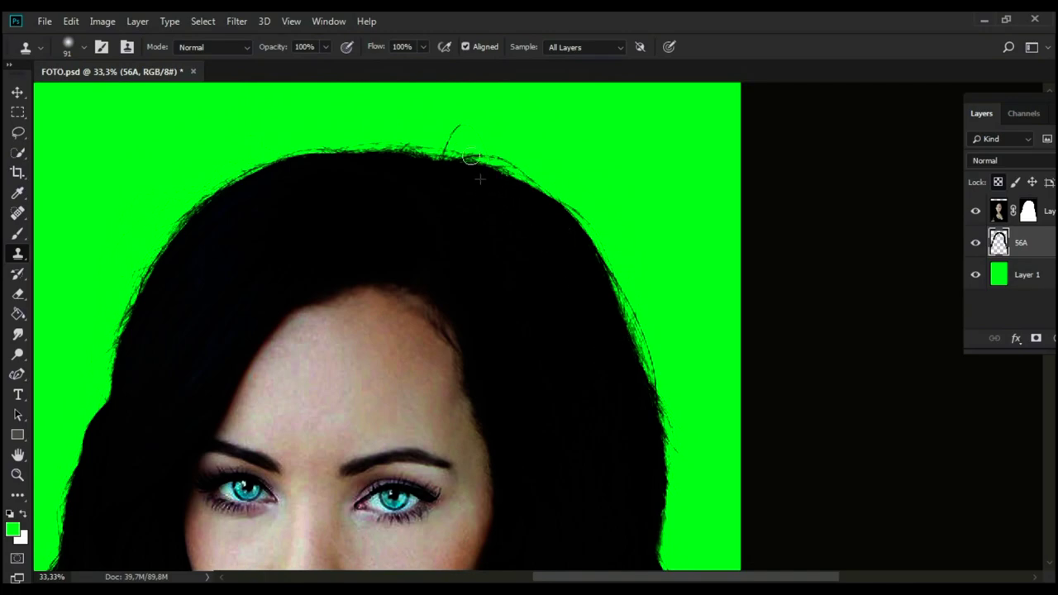
scroll(581, 256, "down", 1)
Switch to the HAIR MEGAPACK folder in Windows Explorer and open 165.PSD in Photoshop
key("ctrl+minus")
key("ctrl+minus")
left_click(976, 276)
key("ctrl+minus")
key("ctrl+plus")
key("ctrl+plus")
scroll(980, 291, "up", 4)
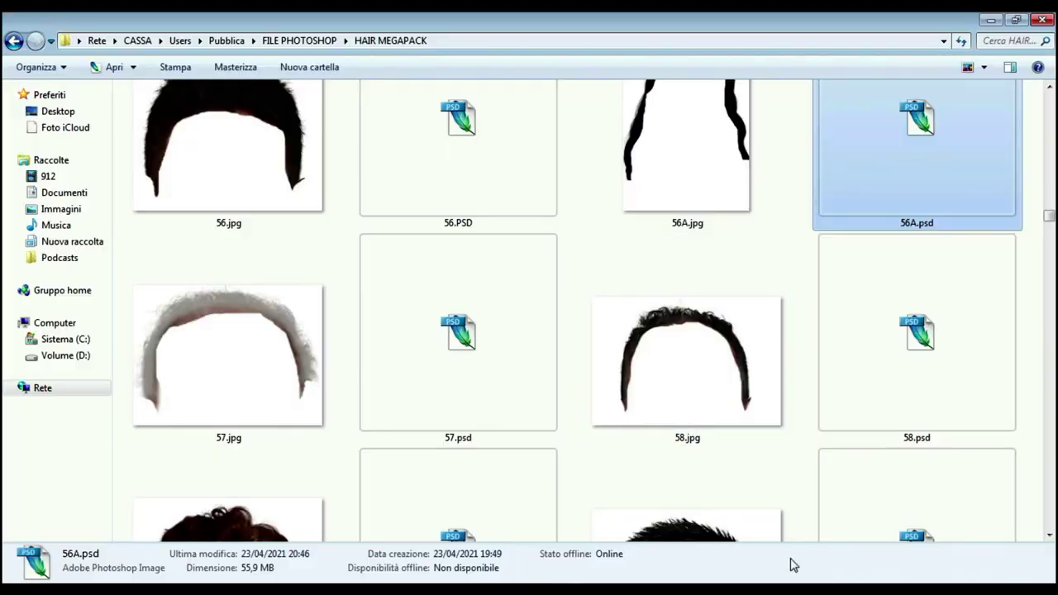
scroll(1047, 532, "down", 15)
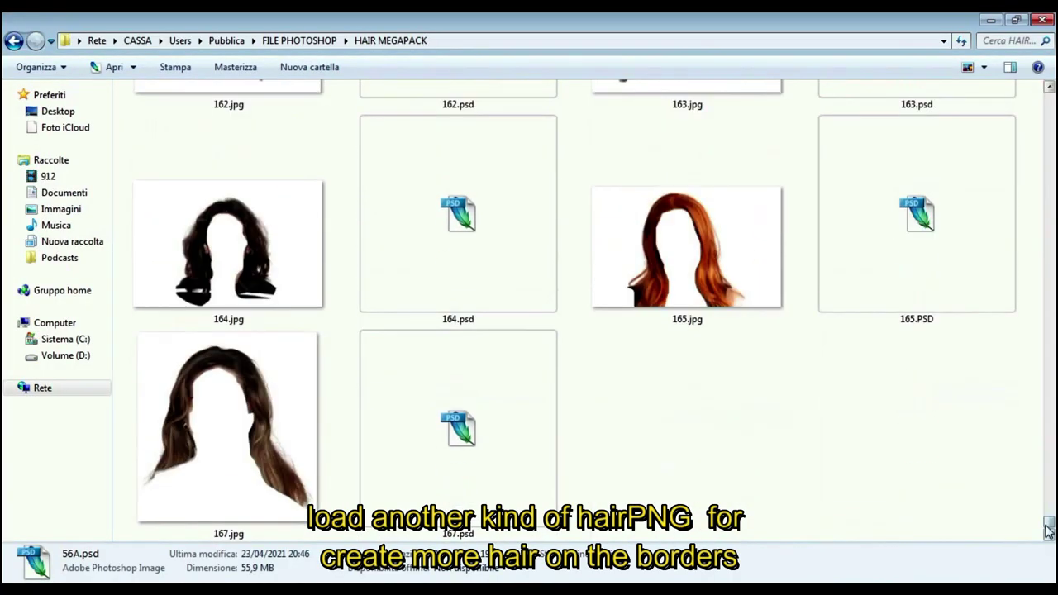
left_click(909, 243)
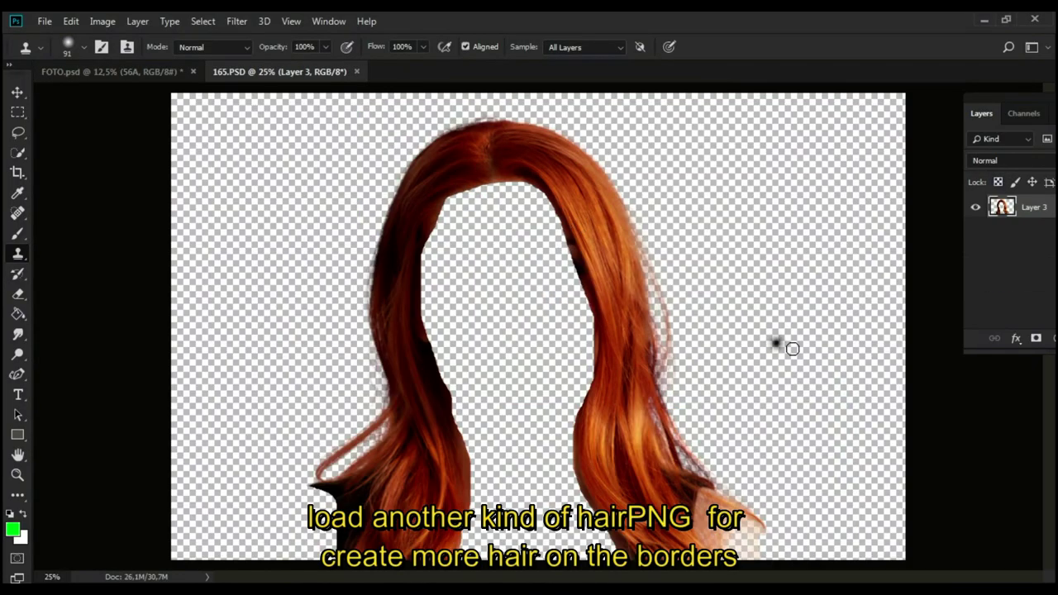
Copy the red hair layer from 165.PSD into FOTO.psd and place it between the 56A layer and the green background
left_click(17, 111)
left_click_drag(1022, 207, 547, 263)
left_click_drag(1022, 240, 1032, 291)
right_click(558, 198)
left_click(477, 284)
Hide the 56A layer and Layer 0 so only the red hair shows over the green background
left_click(976, 243)
left_click(975, 215)
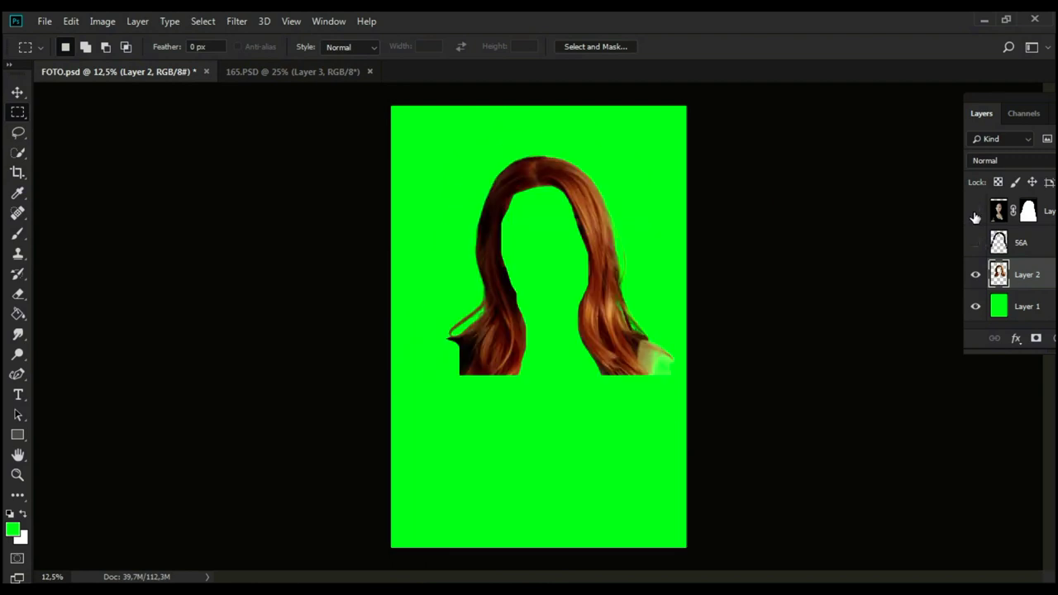
left_click(975, 217)
left_click(975, 216)
key("ctrl+plus")
key("ctrl+plus")
left_click(976, 217)
left_click(976, 216)
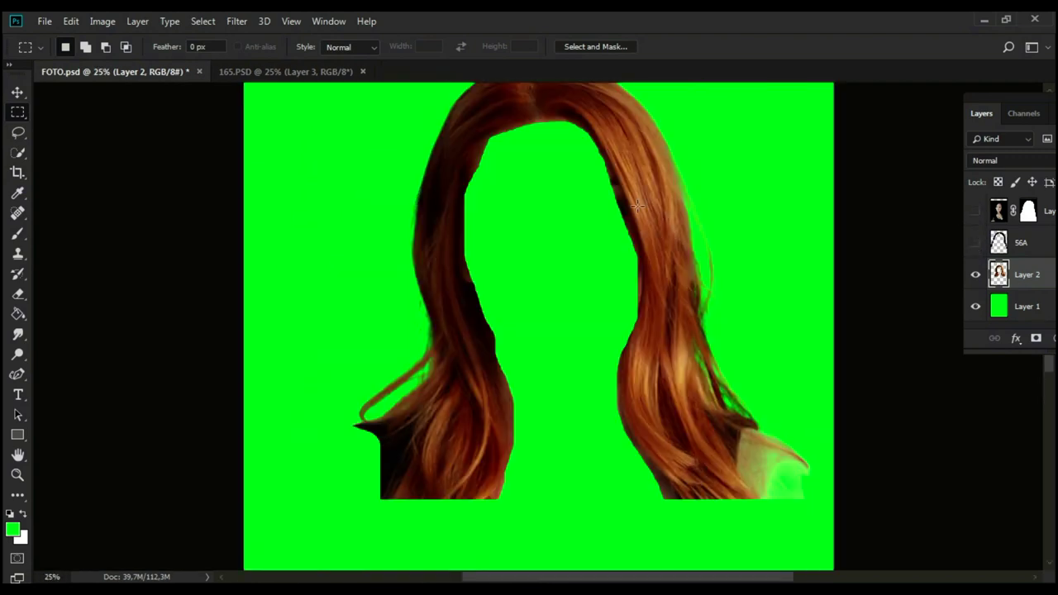
Cut a rectangular section of the red hair's right outer strands to a new layer and delete the remaining red hair layer
key("ctrl+plus")
right_click(758, 229)
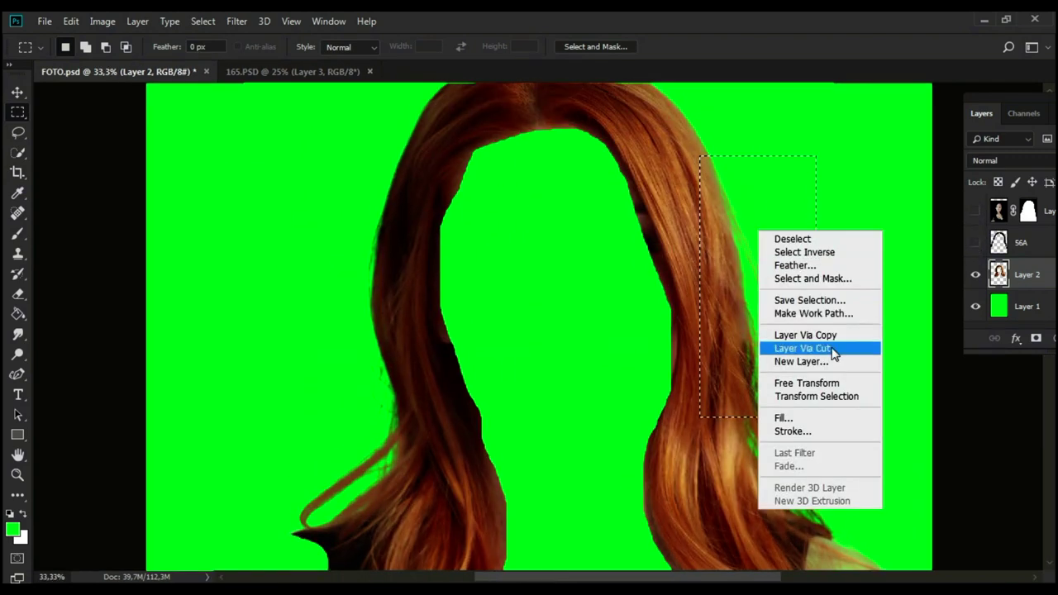
left_click(831, 349)
left_click(1040, 307)
key("Delete")
Show Layer 0 and the 56A layer again and select the layer holding the cut red strands
left_click(976, 243)
left_click_drag(1025, 99, 1009, 97)
left_click(961, 209)
key("ctrl+minus")
left_click(1012, 273)
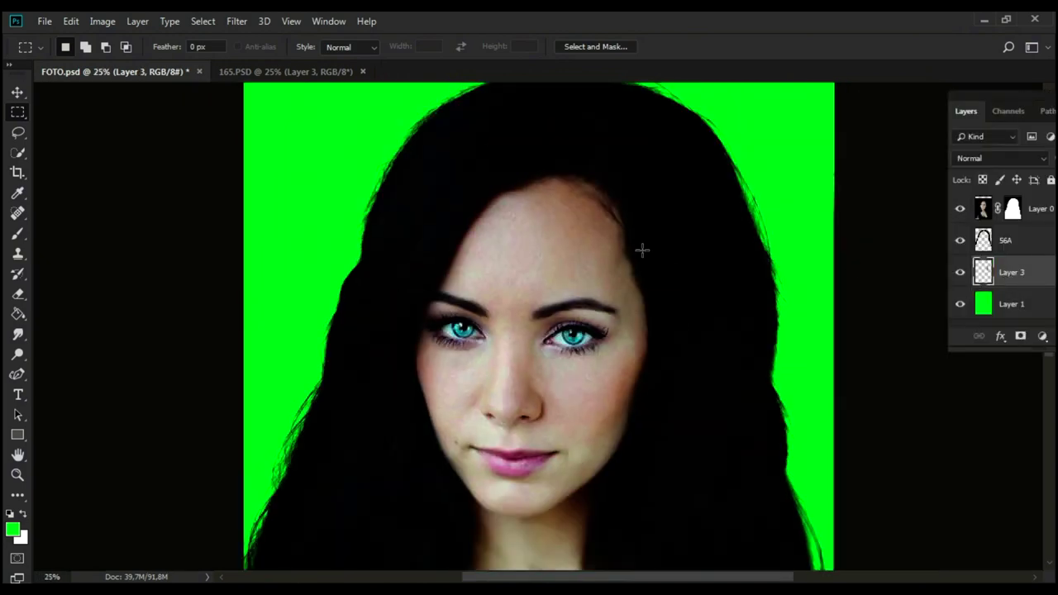
Free Transform the red strand layer, moving and rotating it to test its fit beside the portrait's hair
right_click(637, 246)
left_click(695, 384)
left_click_drag(685, 250, 770, 290)
left_click_drag(862, 217, 881, 236)
left_click_drag(781, 344, 727, 306)
left_click_drag(380, 301, 628, 300)
Flip the red strands, rotate them to about 5.5°, place them on the hair's right edge, and apply the transform
right_click(628, 300)
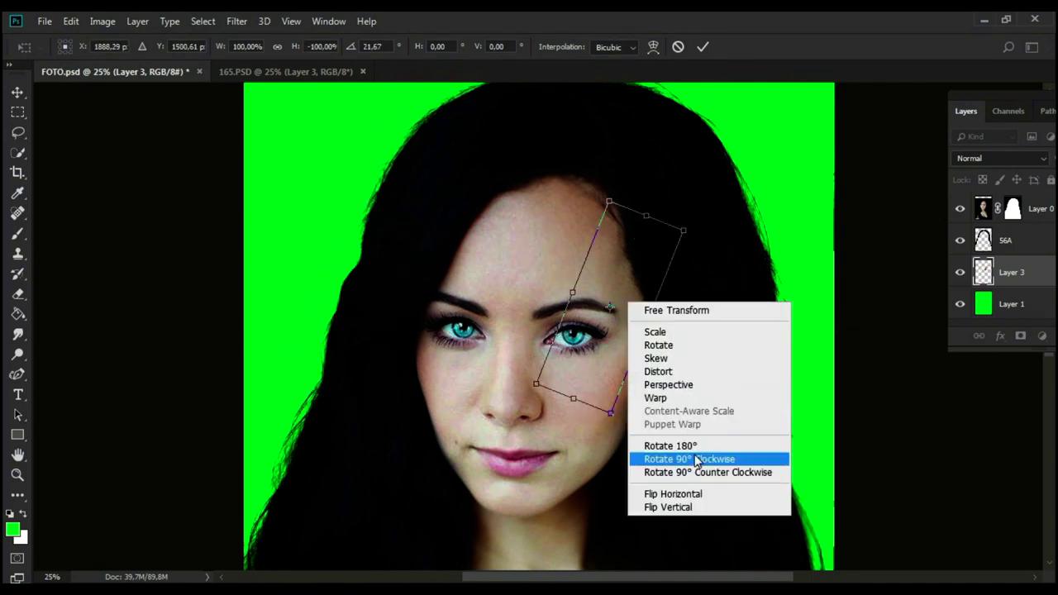
left_click(707, 471)
left_click_drag(691, 221, 728, 303)
left_click_drag(648, 318, 792, 353)
left_click_drag(805, 241, 833, 261)
right_click(742, 309)
left_click(798, 503)
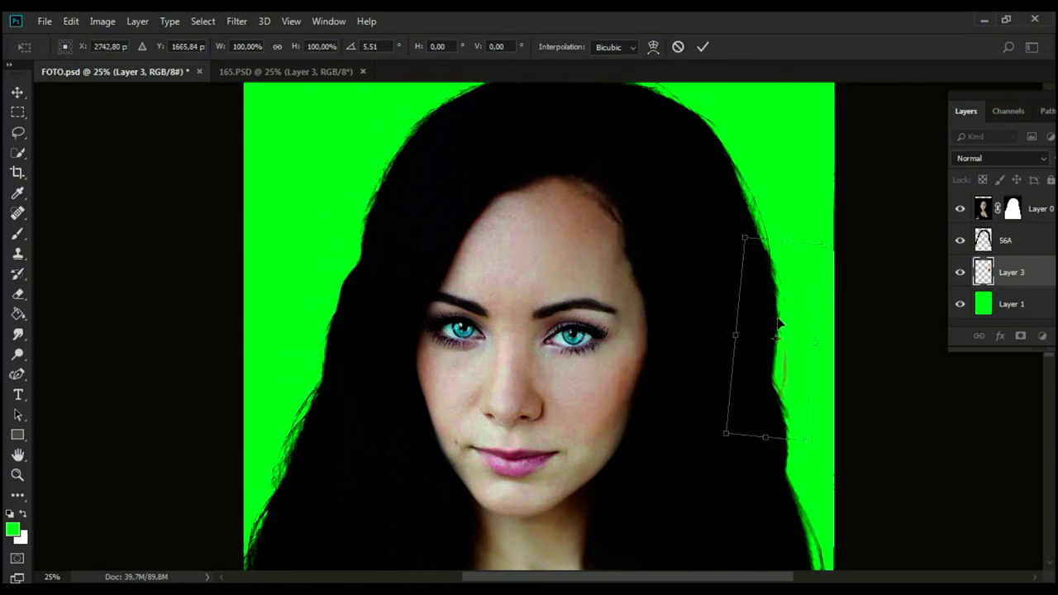
left_click_drag(794, 376, 578, 264)
key("Return")
Scale down and slightly rotate the red strands, tuck them closer against the right hair edge, and apply the transform
scroll(759, 356, "up", 3)
scroll(684, 284, "down", 3)
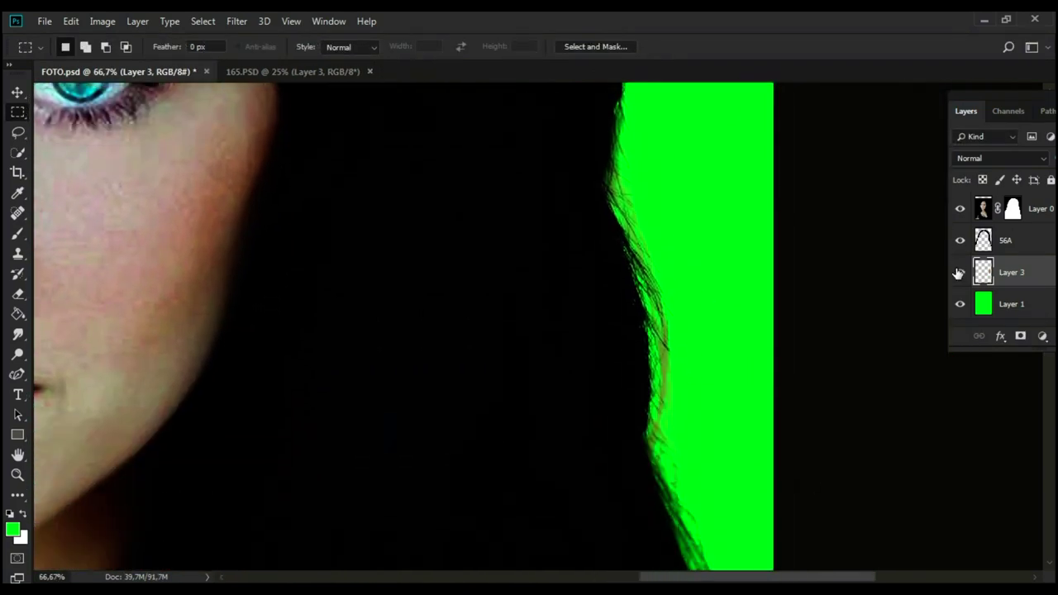
right_click(644, 209)
left_click(694, 351)
left_click_drag(749, 553, 671, 371)
left_click_drag(626, 308, 680, 340)
left_click_drag(764, 364, 777, 348)
left_click_drag(702, 276, 663, 296)
left_click_drag(761, 193, 768, 204)
key("Return")
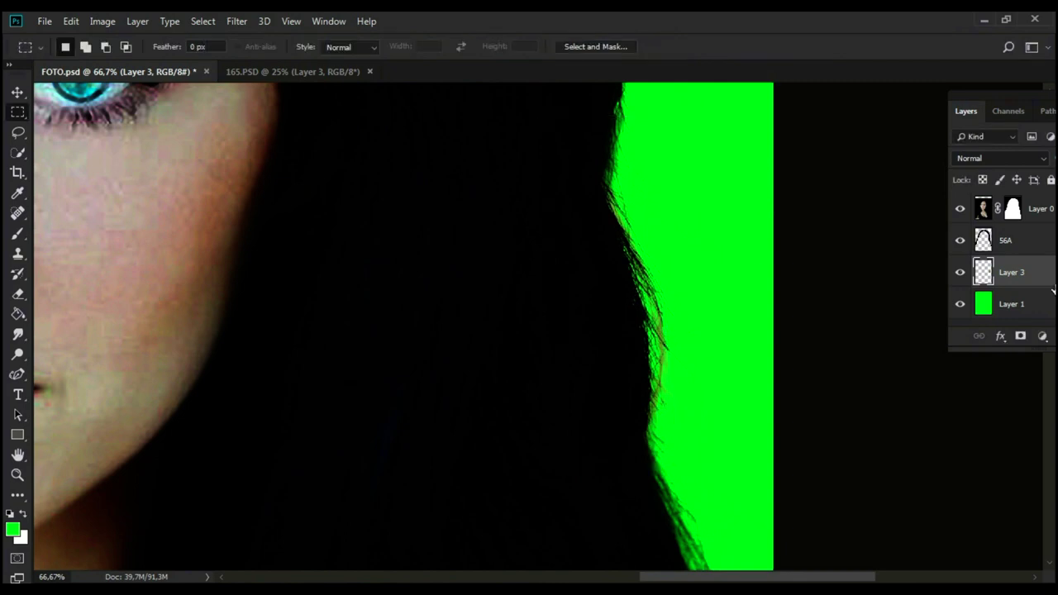
Lock the red strand layer's transparent pixels and clone dark hair over the strands to match the portrait's hair
key("s")
left_click(553, 251, "alt")
left_click_drag(609, 231, 604, 217)
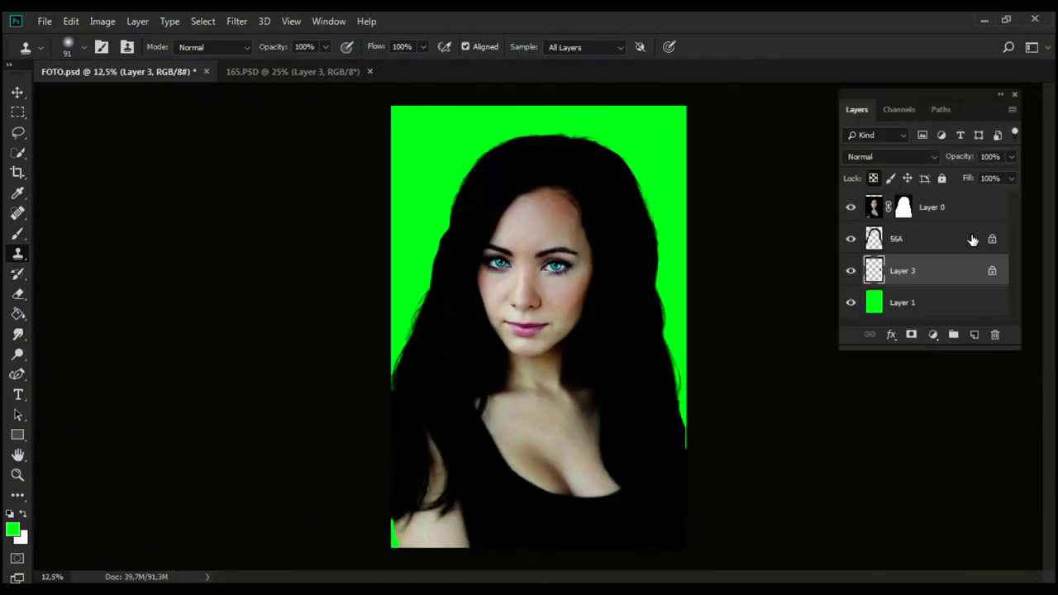
Merge the dark strand layer, Layer 3, with the 56A hair layer into a single layer
left_click(925, 274)
key("Delete")
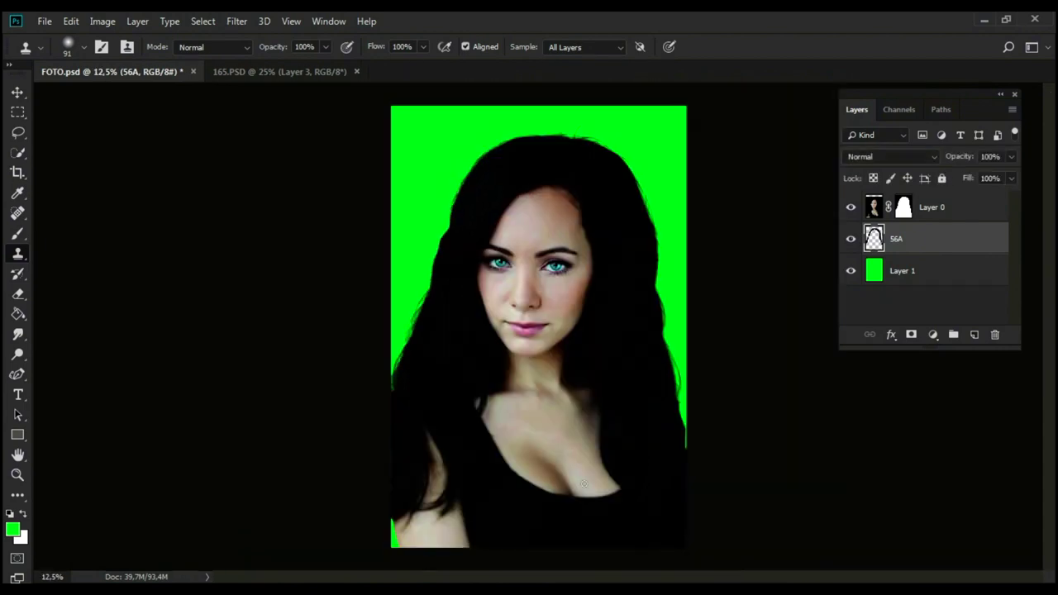
Try filling the green background on Layer 1 with the default black foreground colour, using the Paint Bucket
left_click(915, 278)
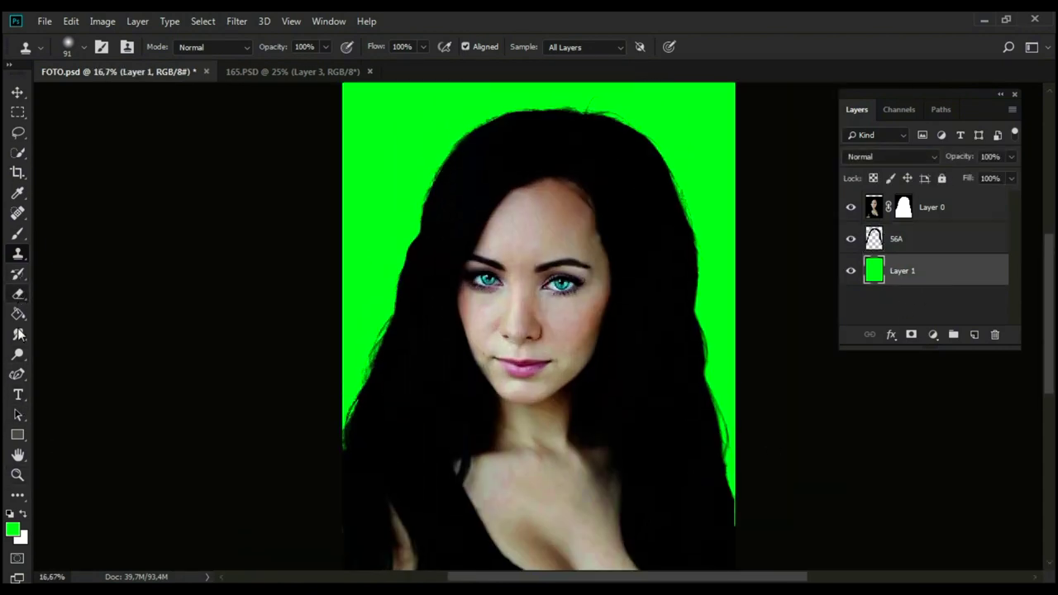
left_click(18, 314)
left_click(10, 513)
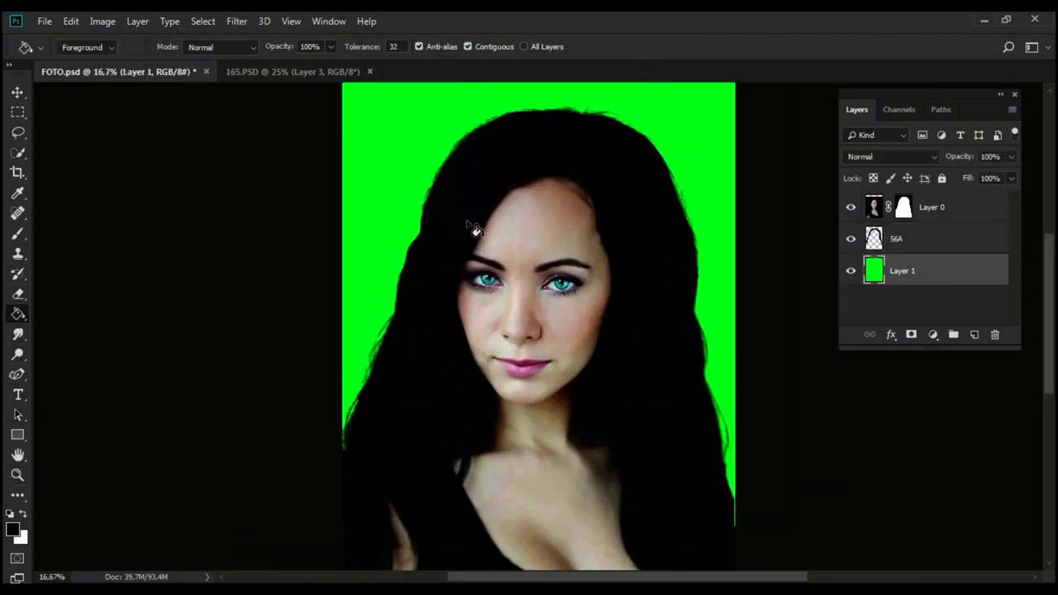
left_click(390, 204)
scroll(586, 318, "up", 2)
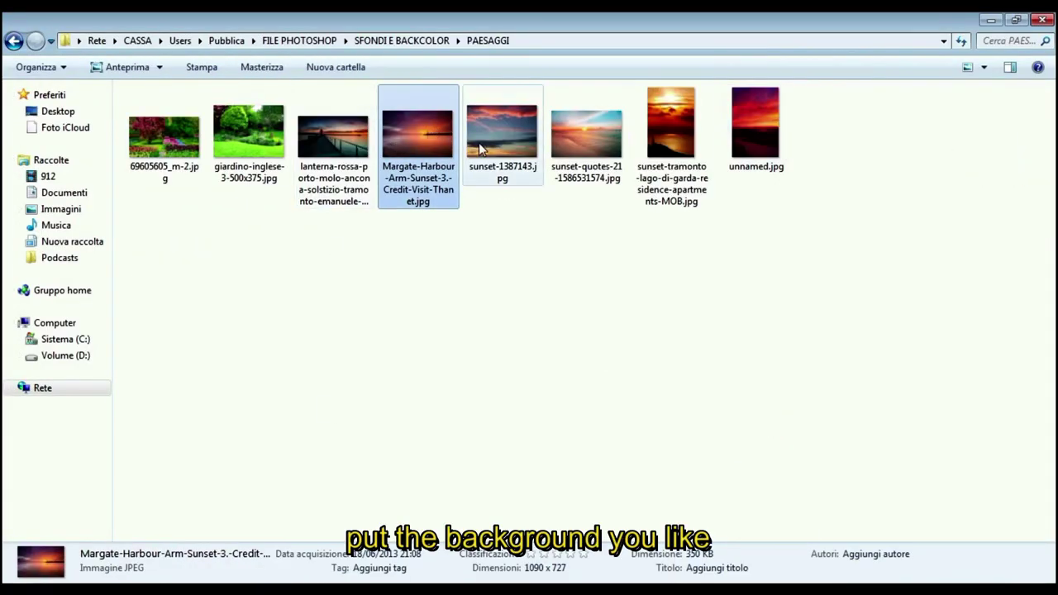
Place unnamed.jpg from the PAESAGGI folder above Layer 1 and scale it up to cover the canvas behind the portrait
left_click(755, 124)
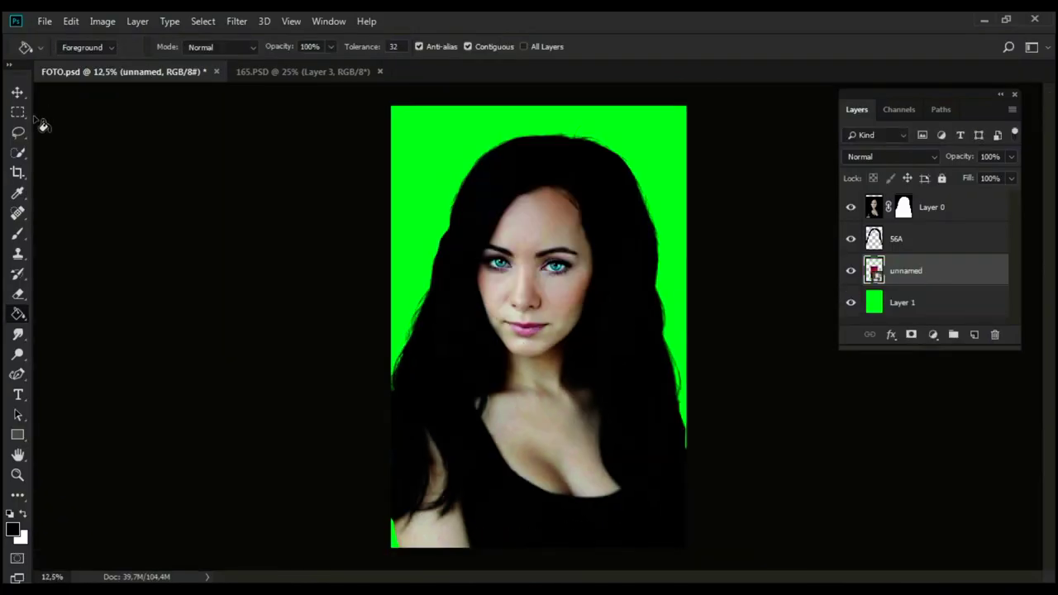
right_click(433, 224)
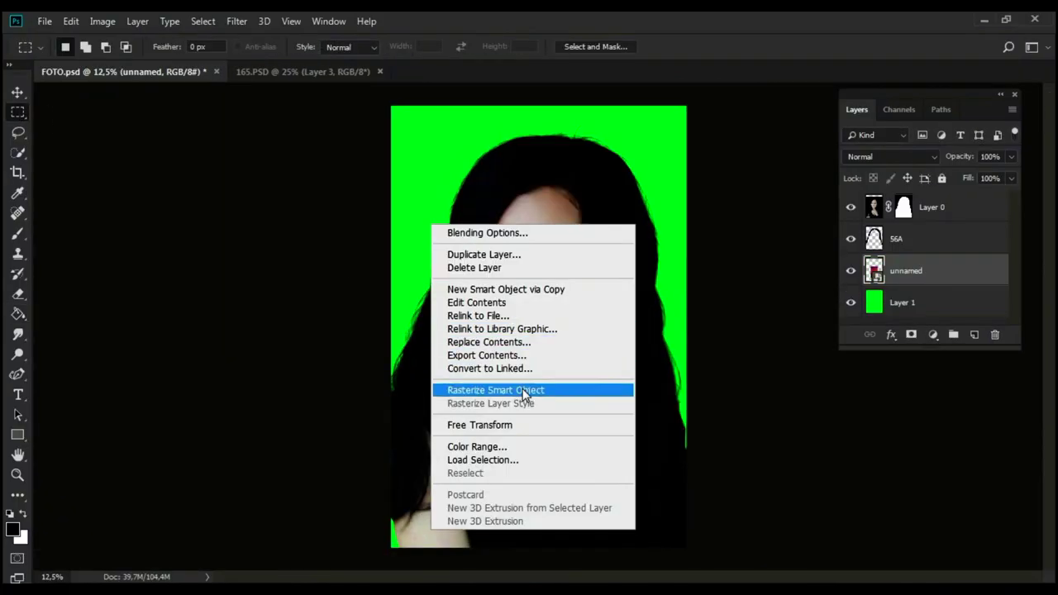
left_click(520, 425)
left_click_drag(529, 305, 699, 552)
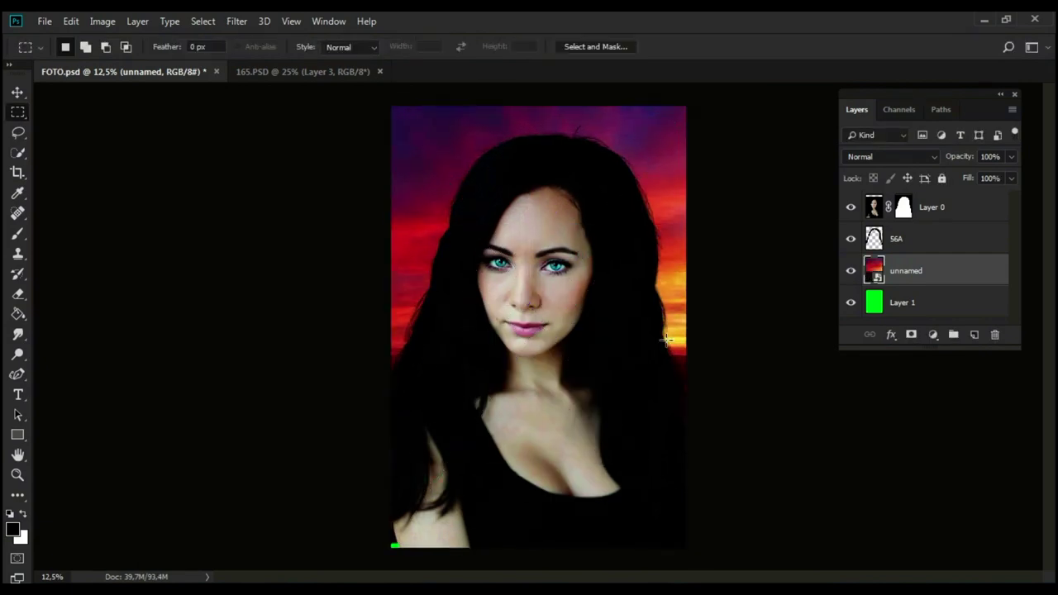
key("ctrl+plus")
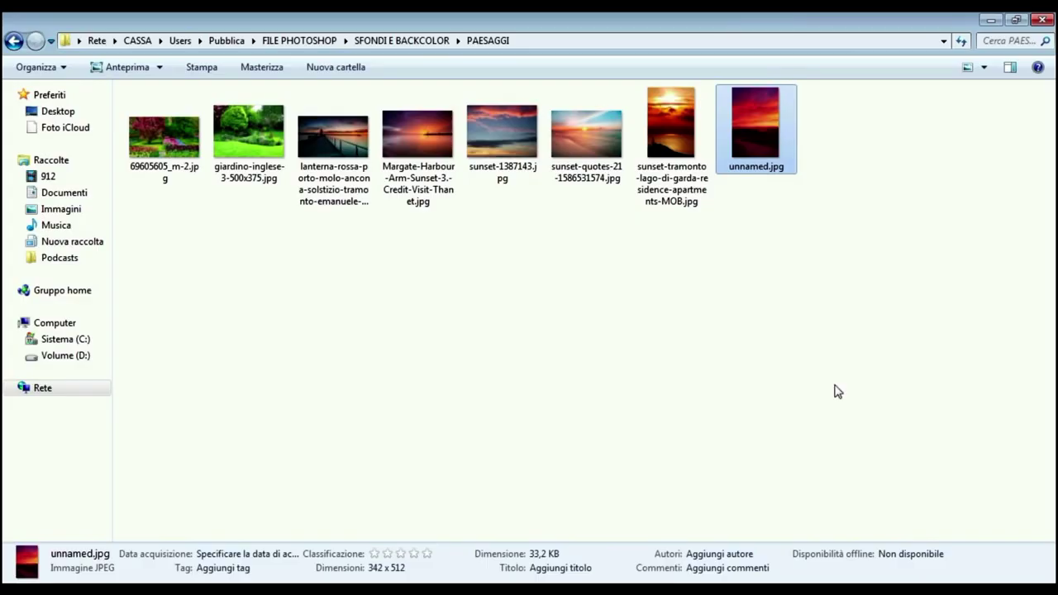
left_click(586, 133)
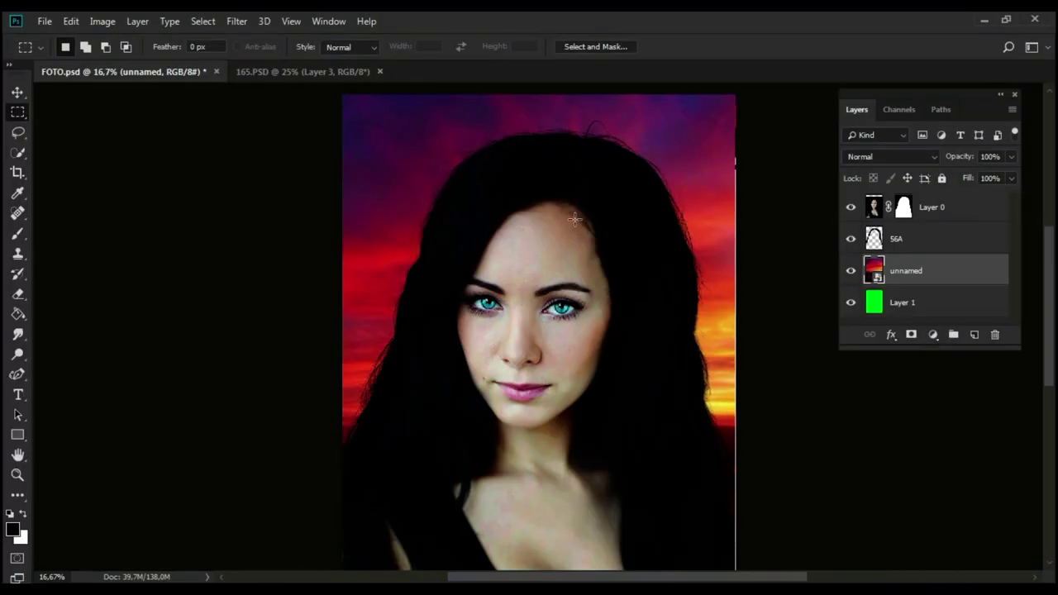
left_click_drag(571, 277, 569, 167)
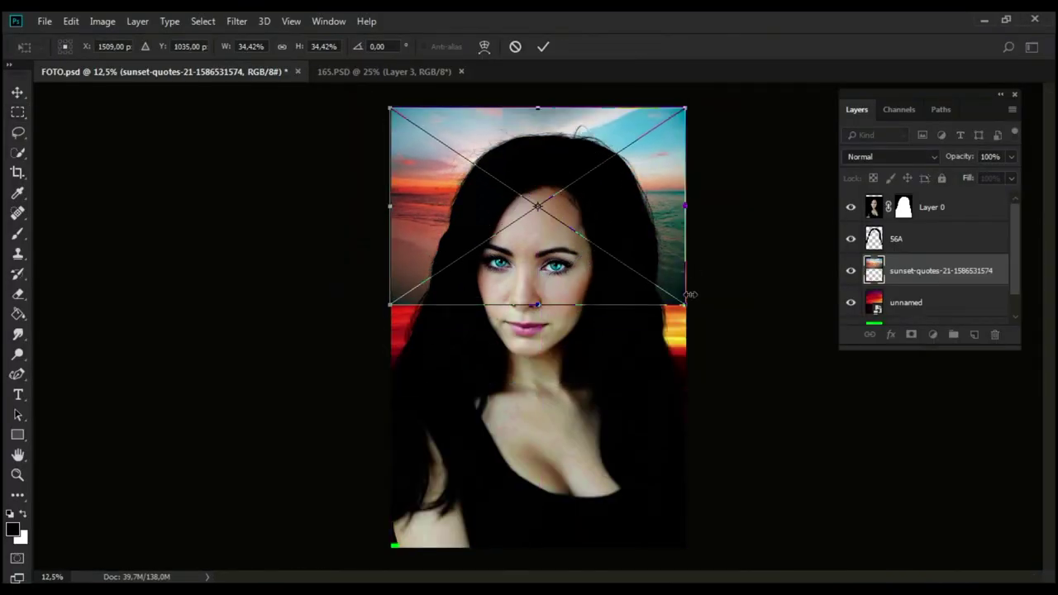
left_click_drag(686, 304, 916, 459)
left_click_drag(799, 279, 701, 279)
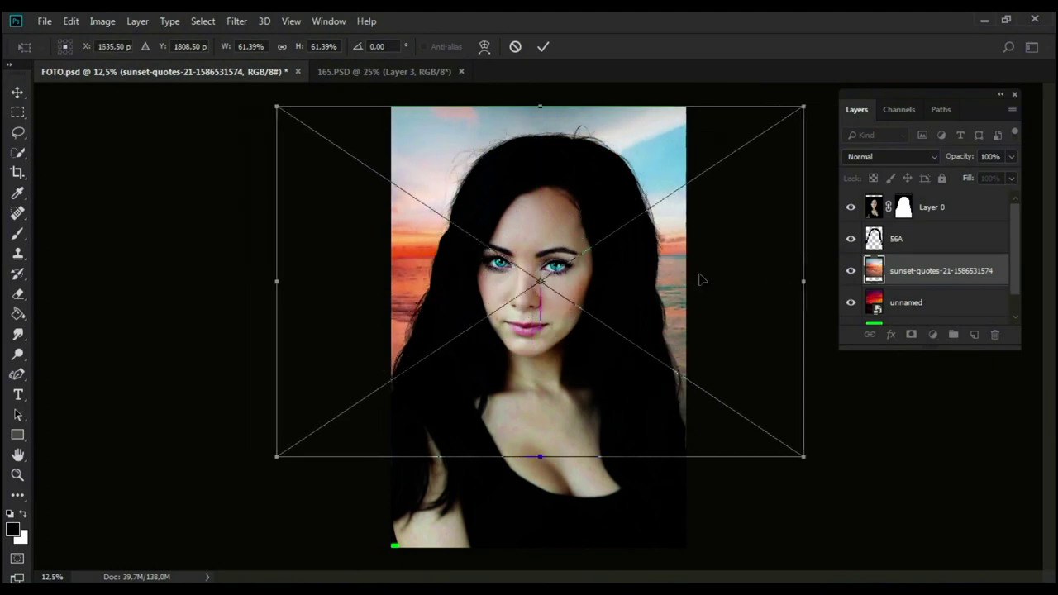
key("Return")
key("ctrl+minus")
key("ctrl+minus")
key("ctrl+plus")
key("ctrl+plus")
key("ctrl+plus")
key("ctrl+plus")
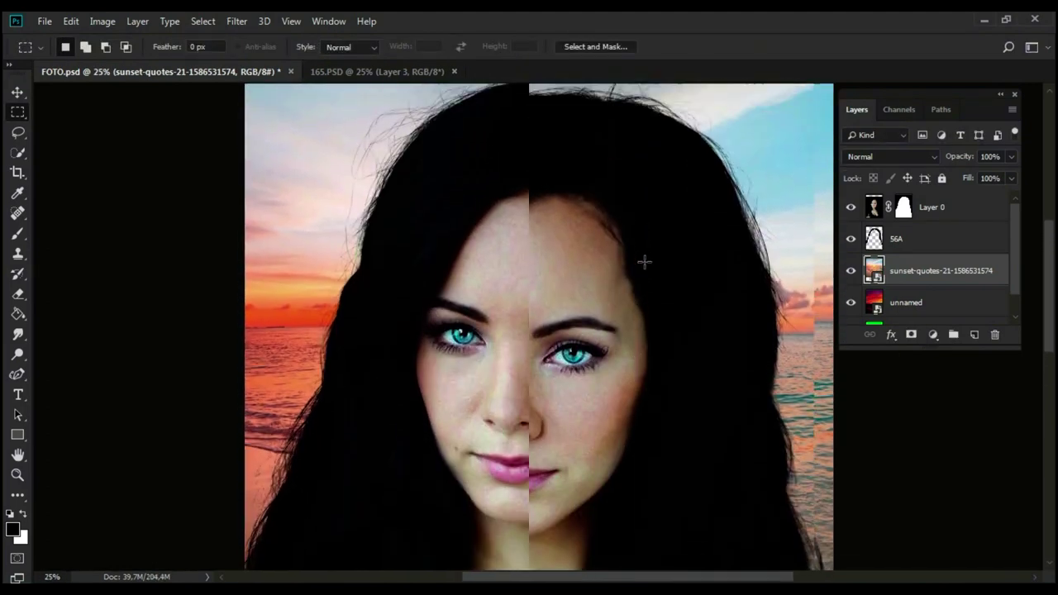